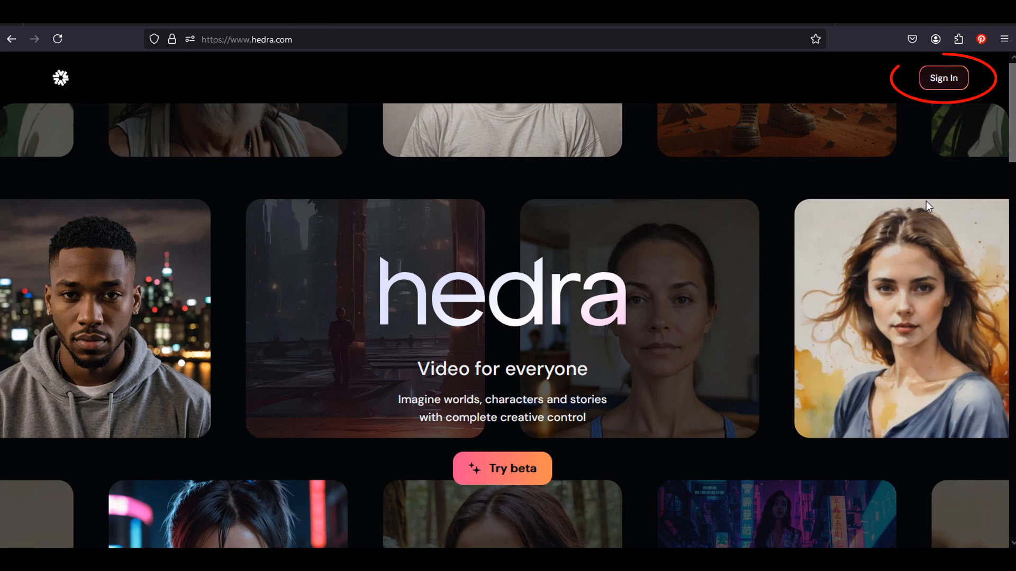
- Sign in to Hedra with the Google login and open the beta character workspace
click(941, 82)
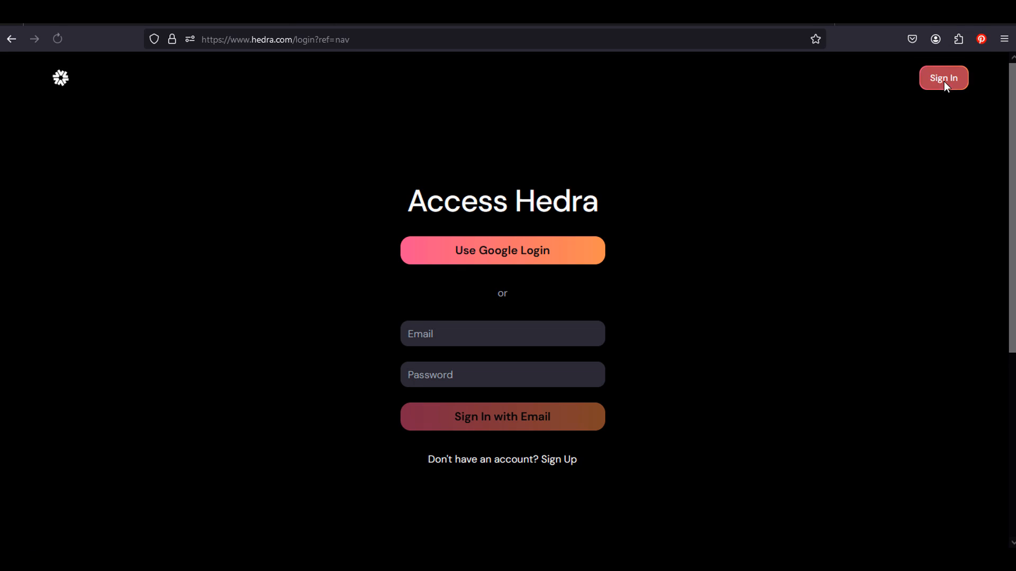
click(558, 258)
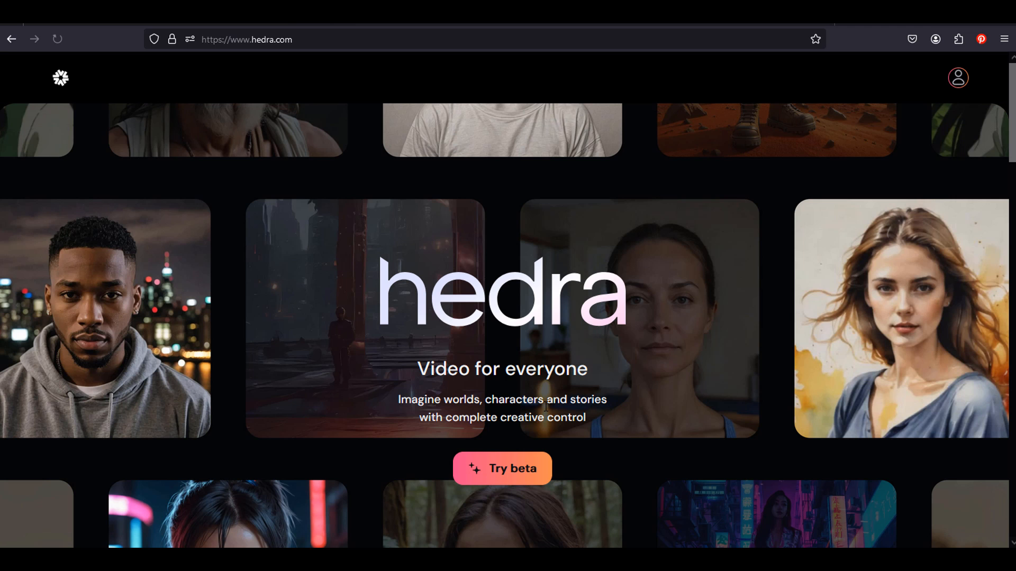
click(503, 480)
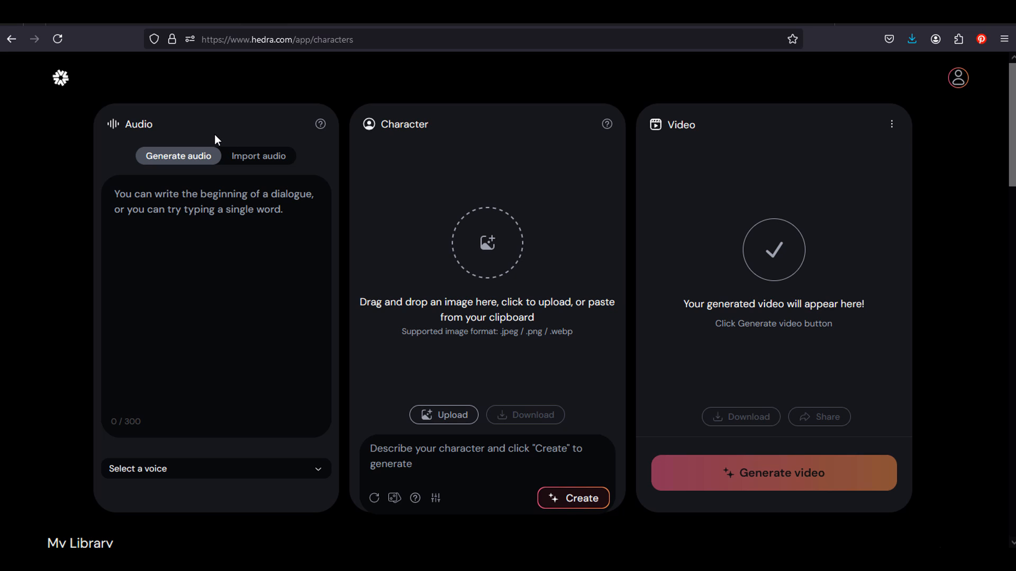
- Look through the audio options, including the list of available voices and the audio import mode
click(174, 194)
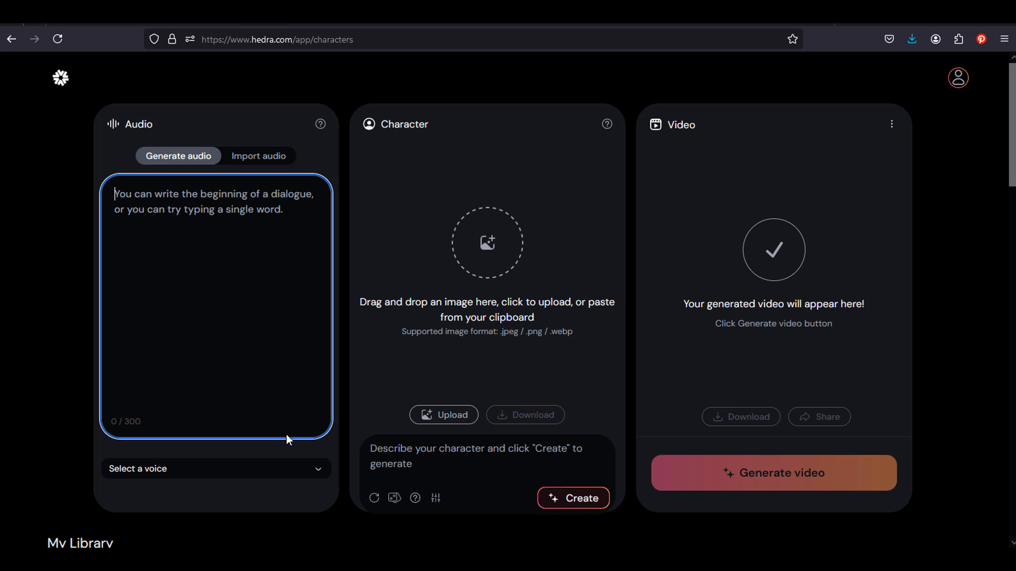
click(318, 472)
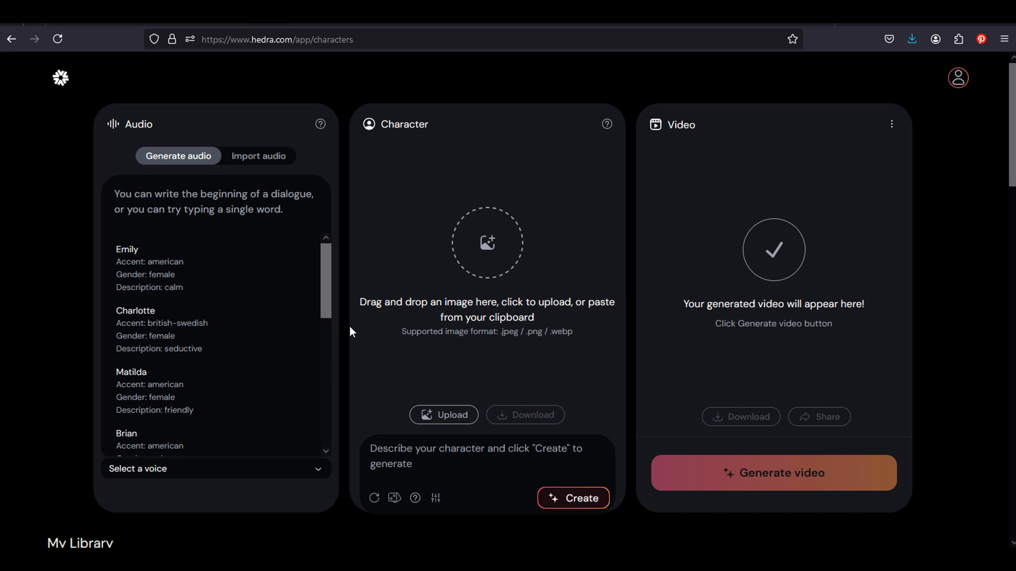
drag(322, 285, 320, 439)
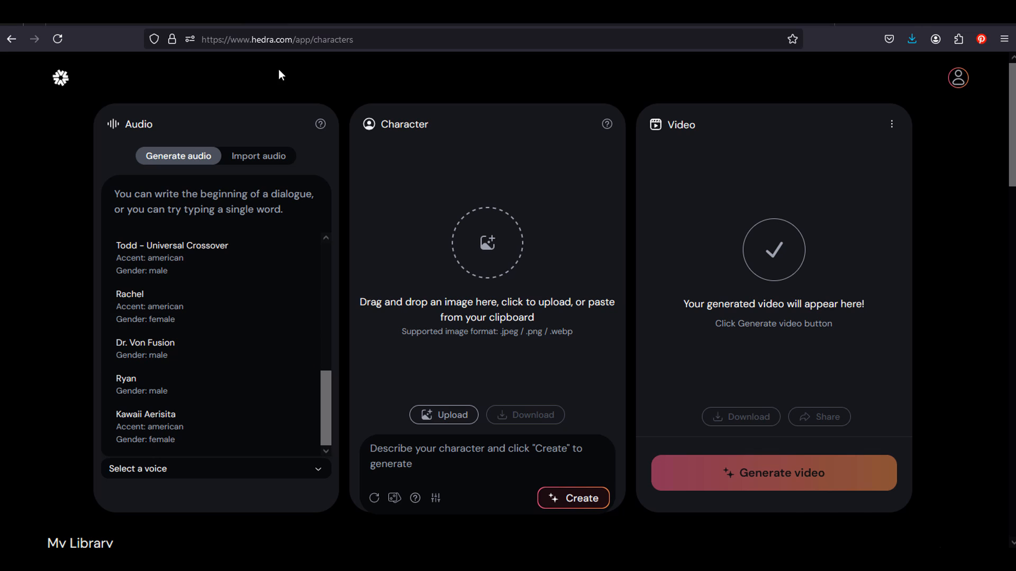
click(273, 158)
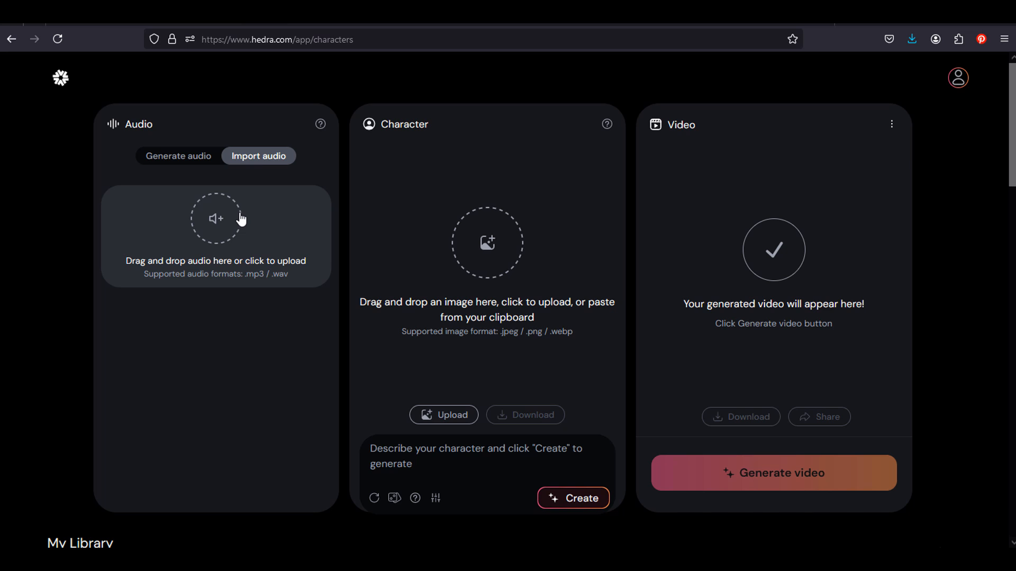
click(178, 155)
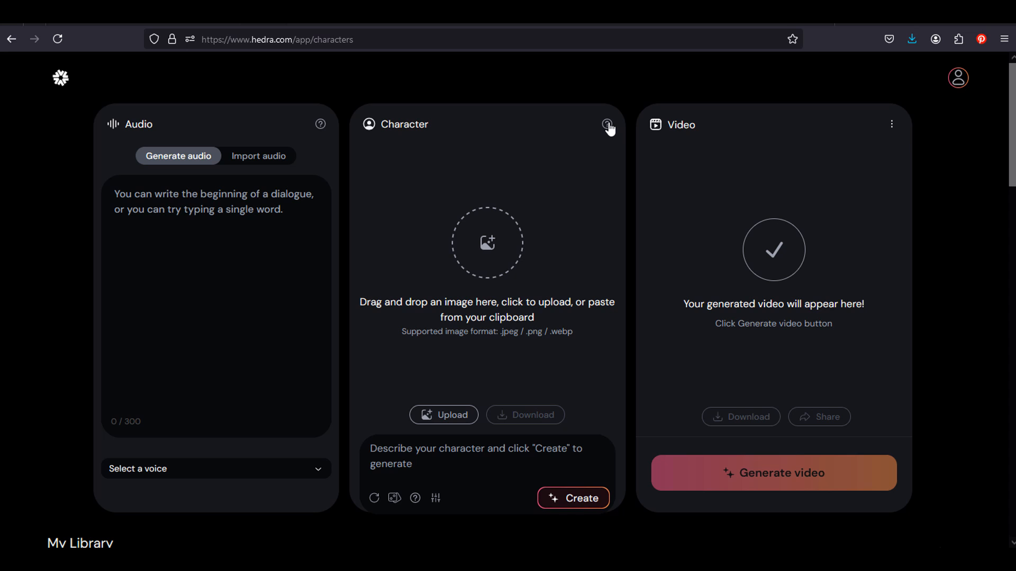
- Read the character section's image upload guide and its image generation guide
click(607, 125)
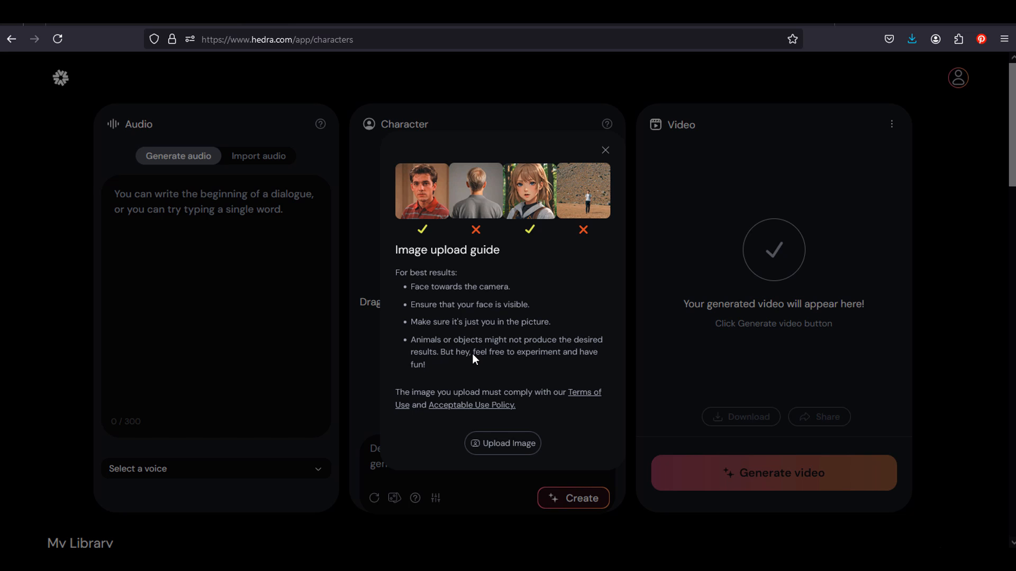
click(606, 151)
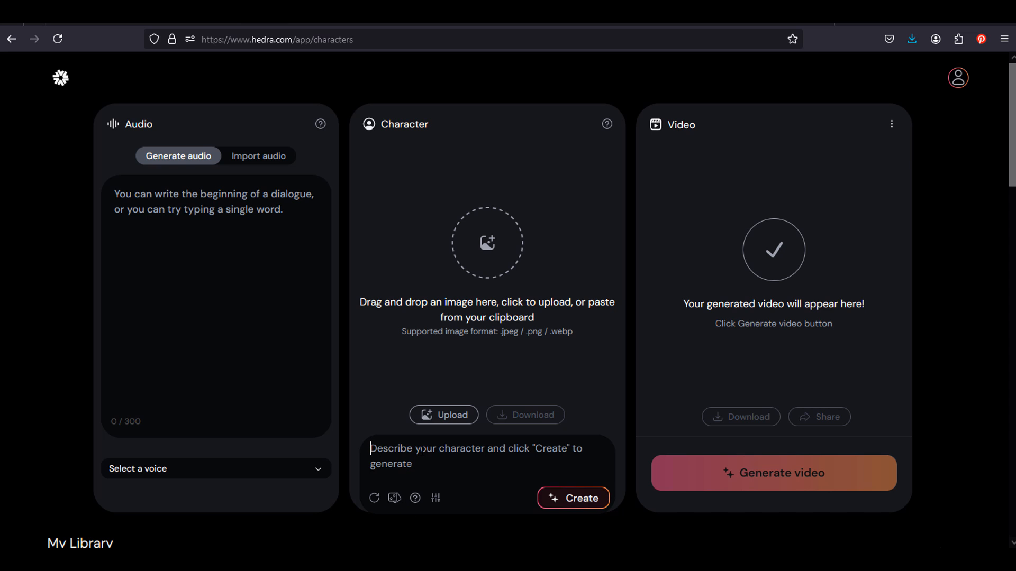
click(415, 500)
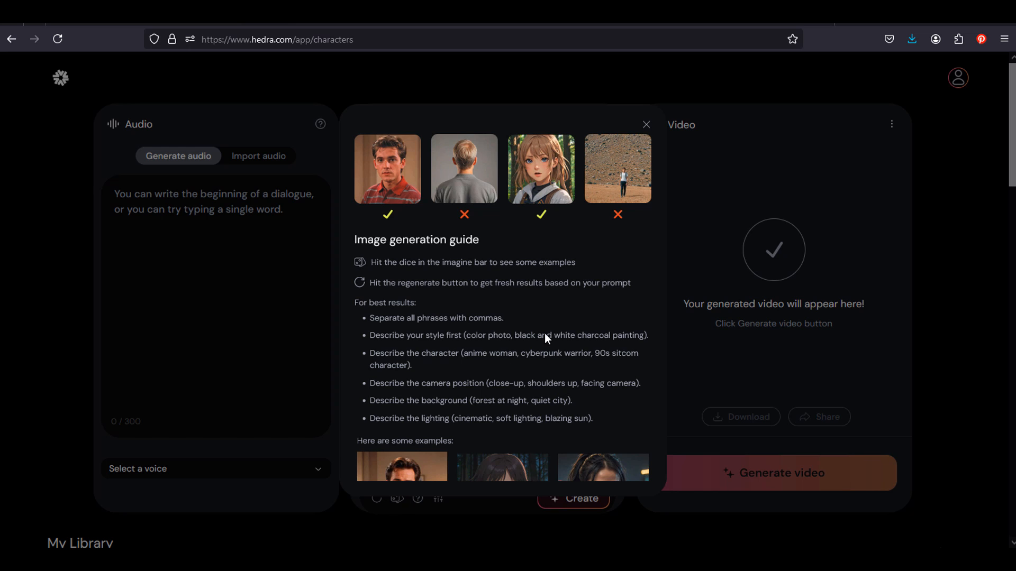
scroll(545, 333, down, 2)
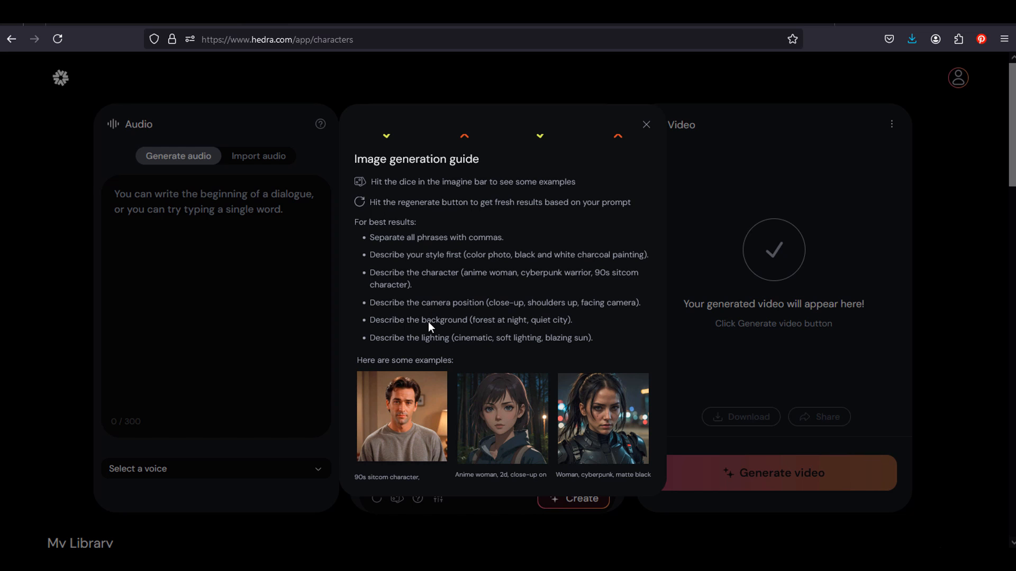
click(646, 124)
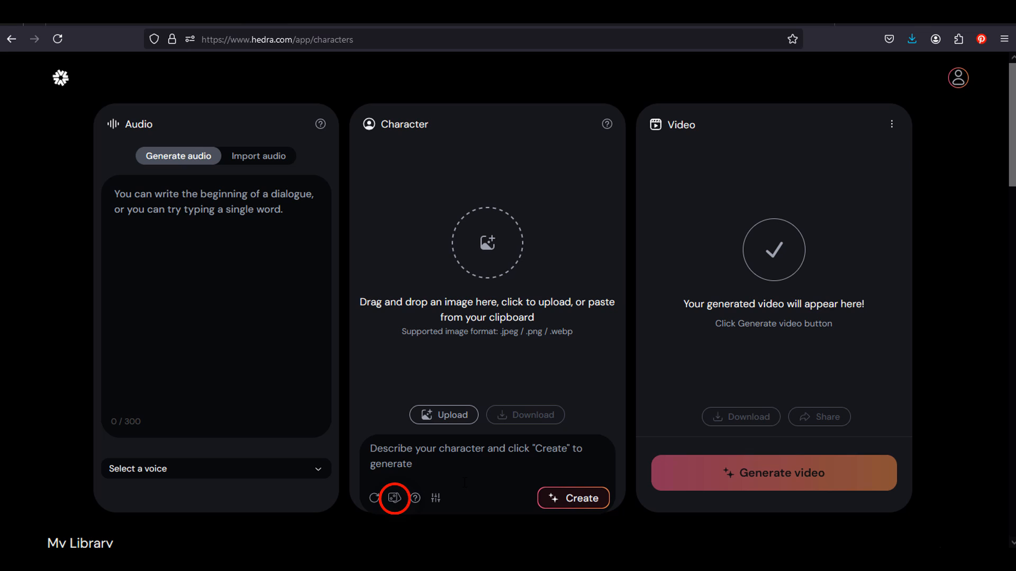
- Generate random example characters until getting the vampire aristocrat in a velvet cape under moonlight, and regenerate that portrait
click(394, 500)
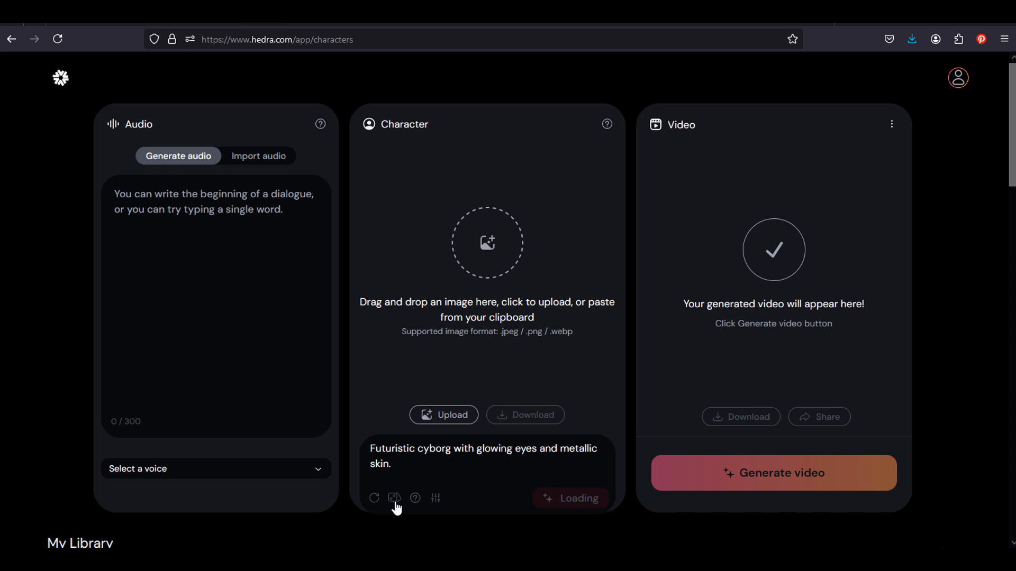
click(395, 500)
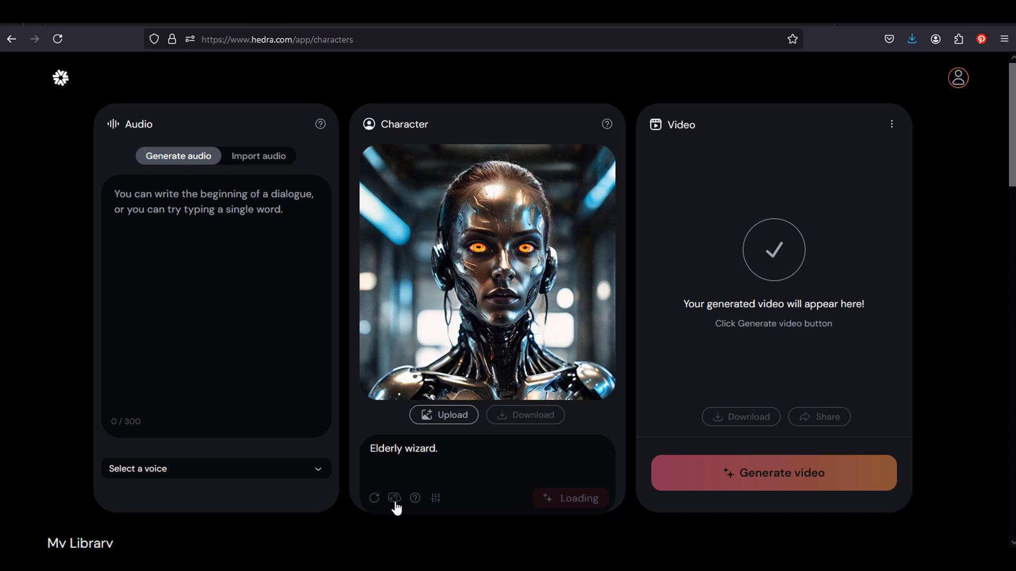
click(395, 500)
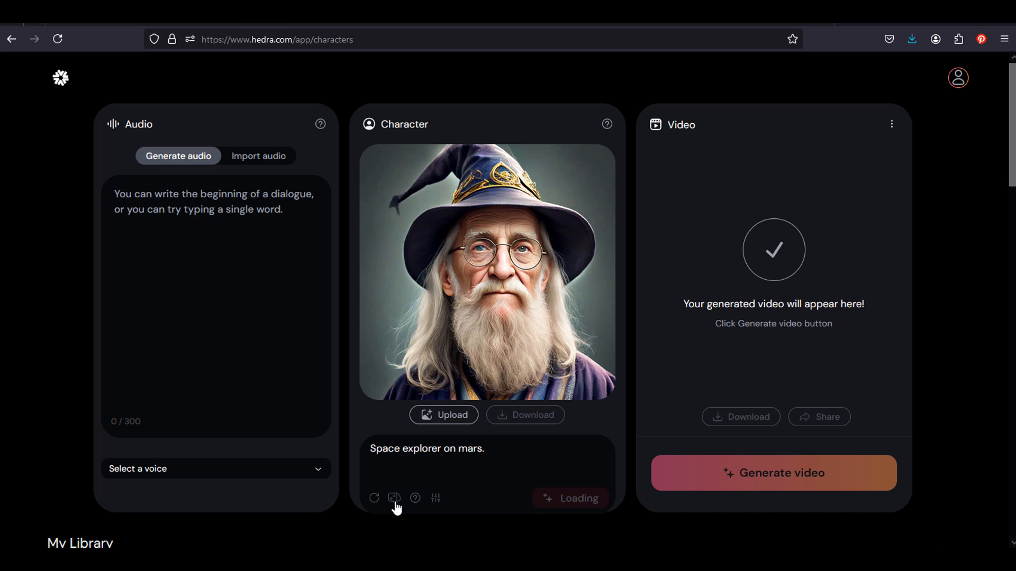
click(394, 500)
click(395, 506)
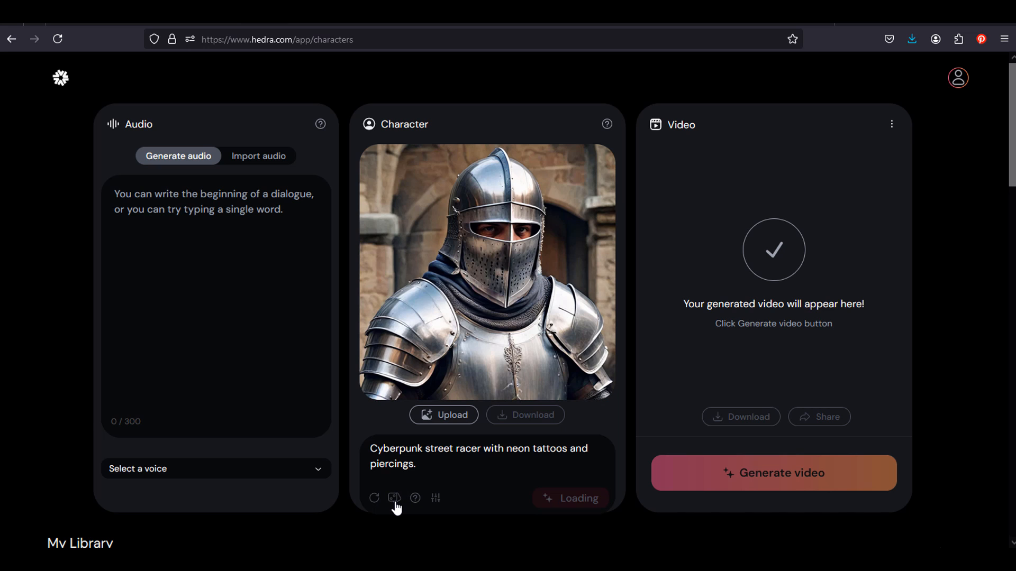
click(395, 500)
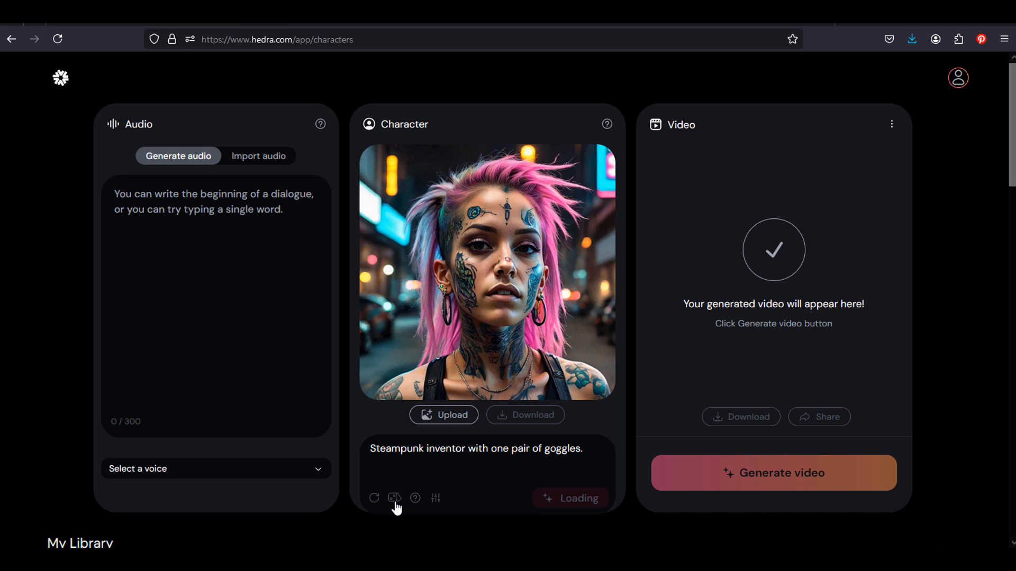
click(395, 500)
click(395, 503)
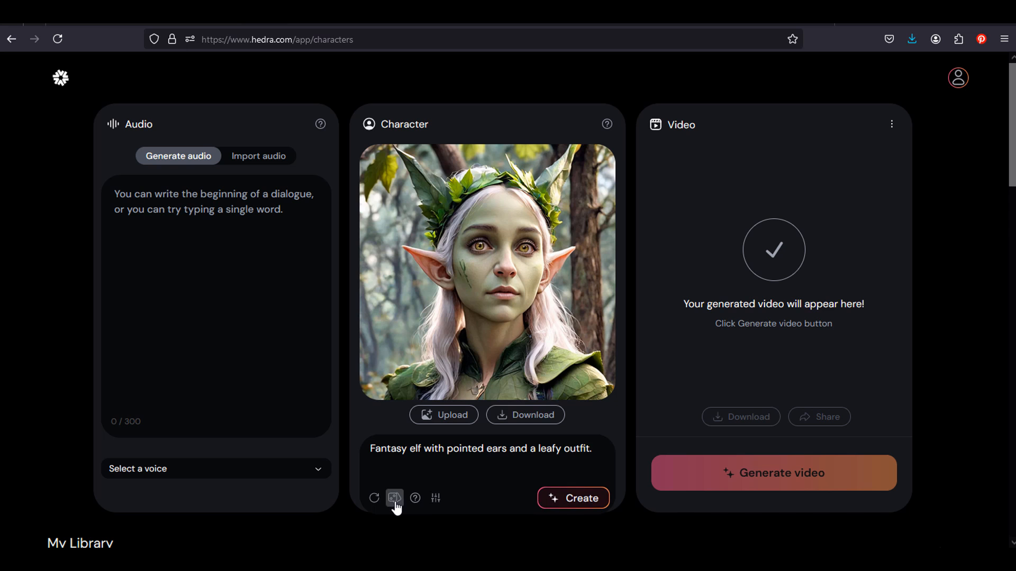
click(395, 500)
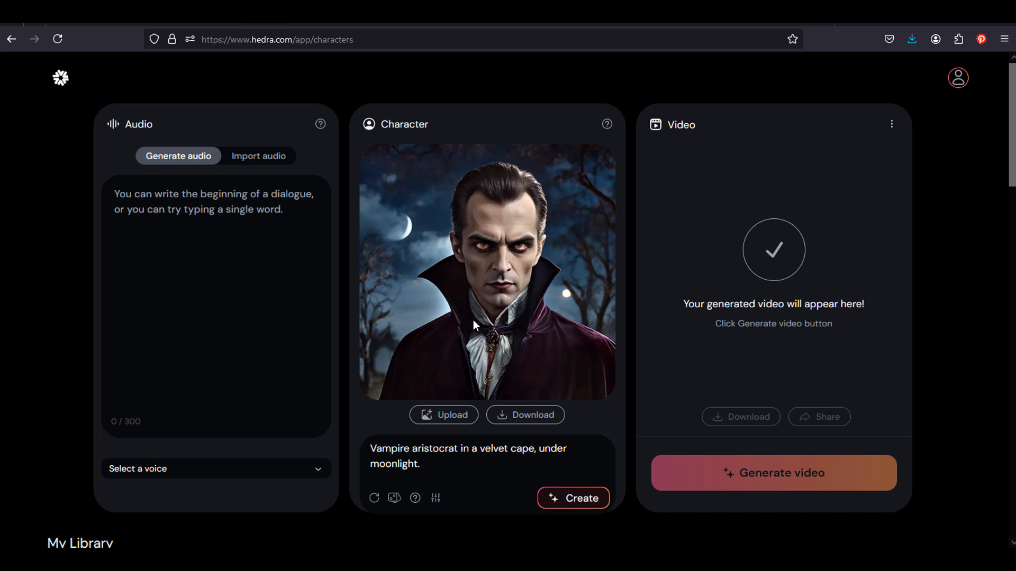
click(374, 500)
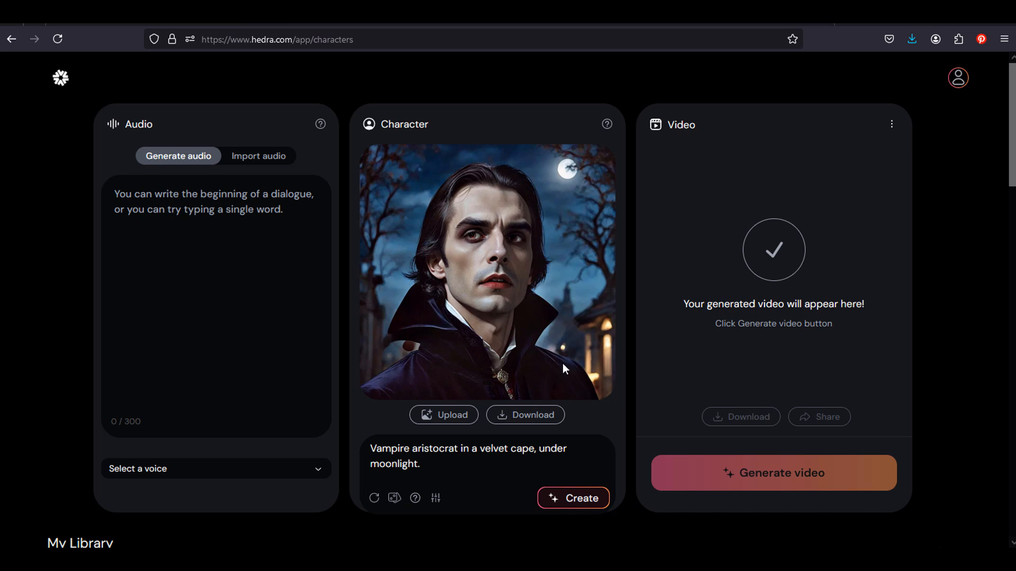
- Enter the Russian speech text from "Искусственный интеллект – это не только алгоритмы" to "даже опасными", and select and preview the Ryan voice
click(283, 293)
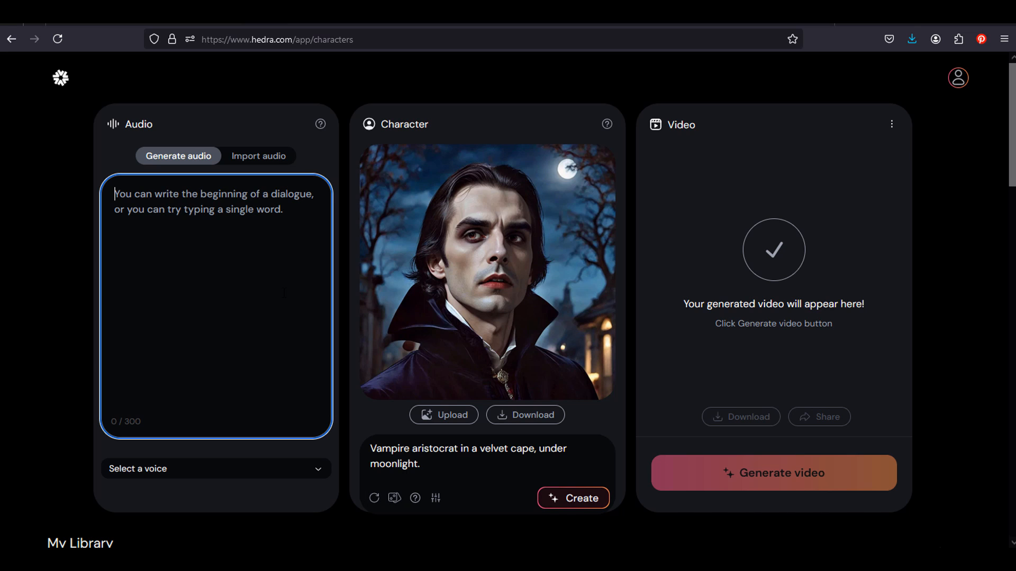
text(Искусственный интеллект – это не только алгоритмы. Это и философия, этика и глубокие размышления о будущем. Мы находимся на пороге новой эры, когда машины смогут создавать произведения искусства, сочинять музыку и даже любить. Но они также могут совершать ошибки, быть предвзятыми и даже опасными.)
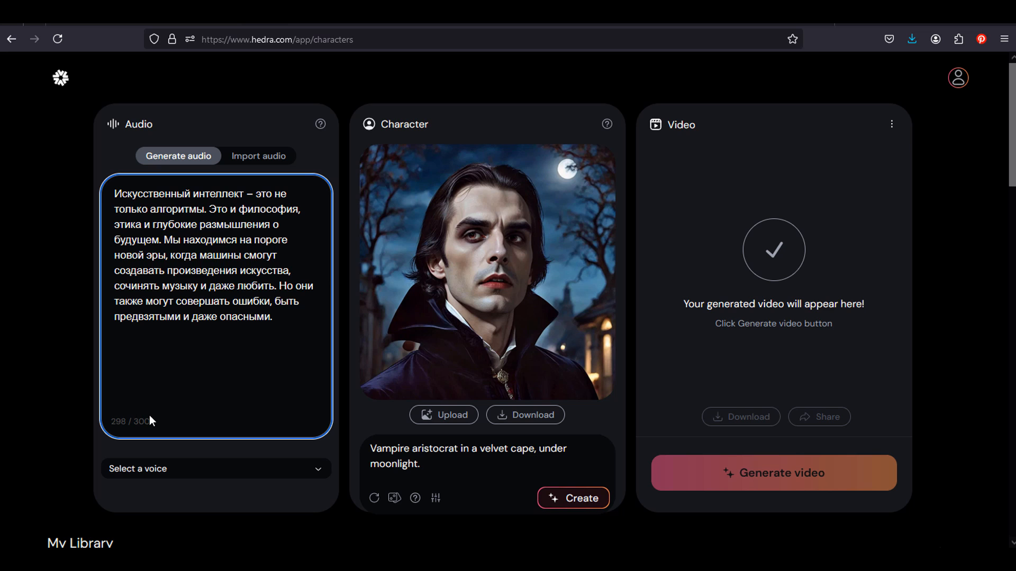
click(318, 470)
drag(328, 274, 321, 386)
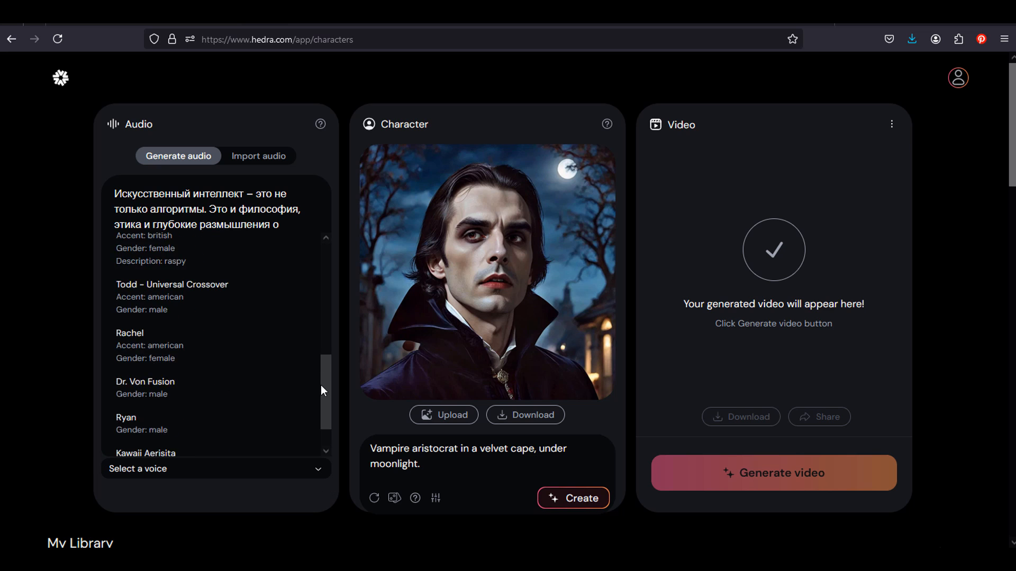
click(214, 390)
click(321, 471)
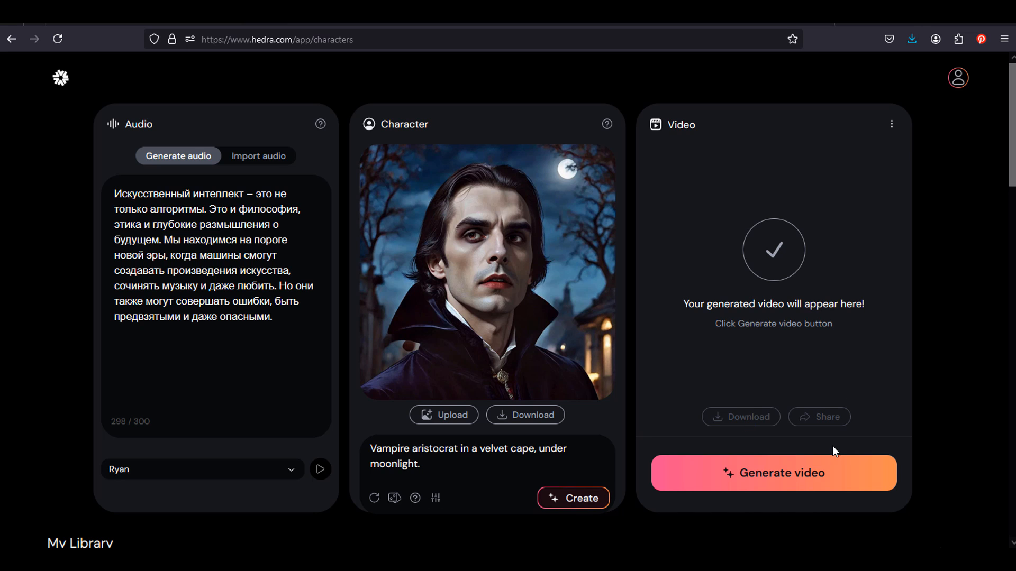
- Generate the talking video of the vampire character and play the result
click(767, 490)
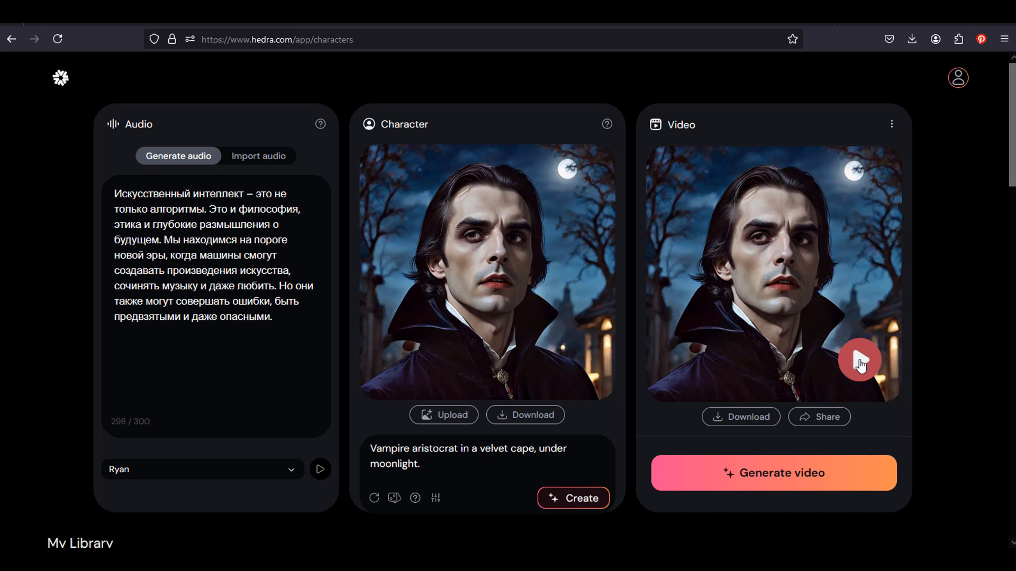
click(858, 362)
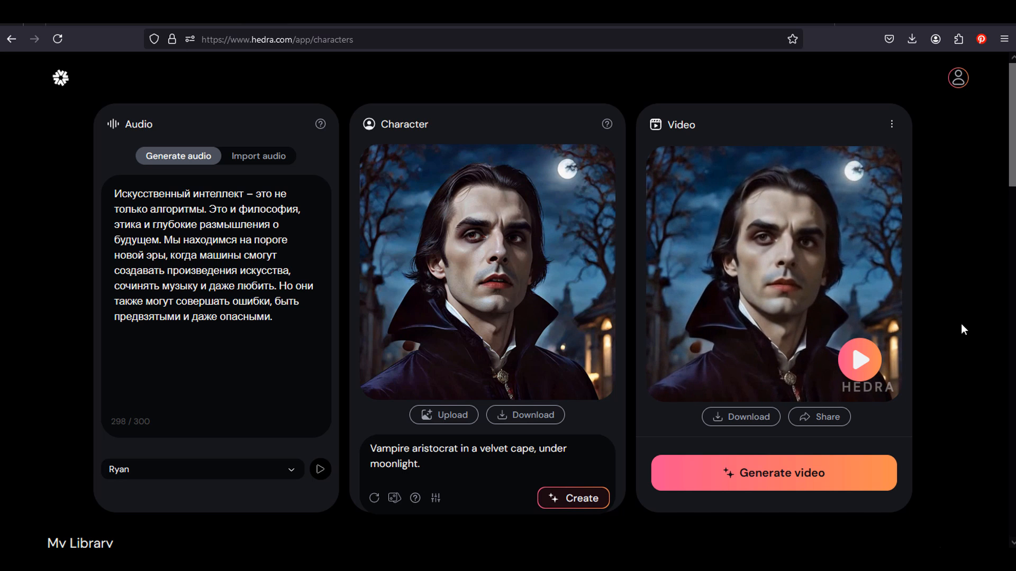
- Look over the generated videos in My Library and return to the character workspace
scroll(963, 331, down, 5)
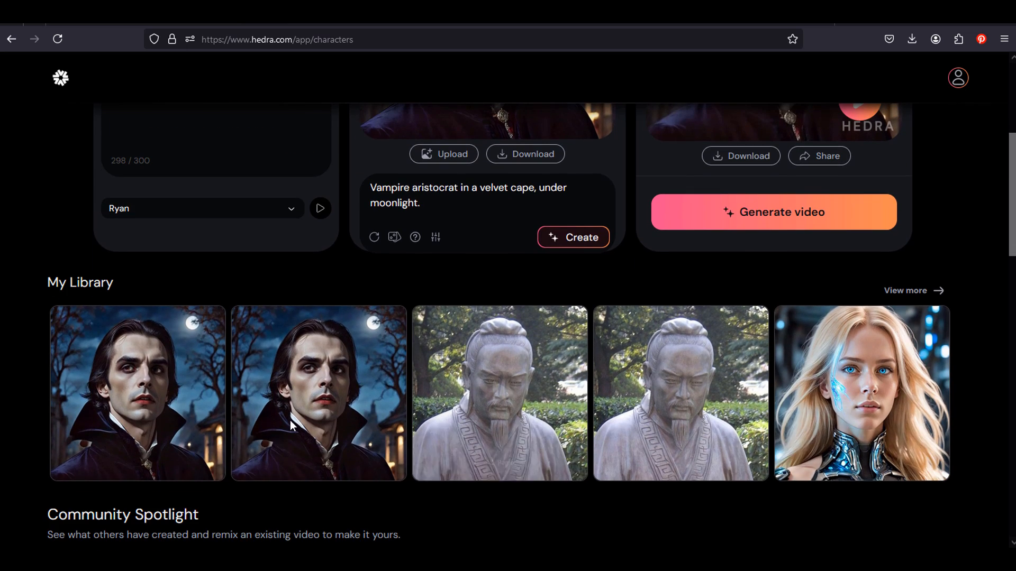
scroll(116, 311, down, 1)
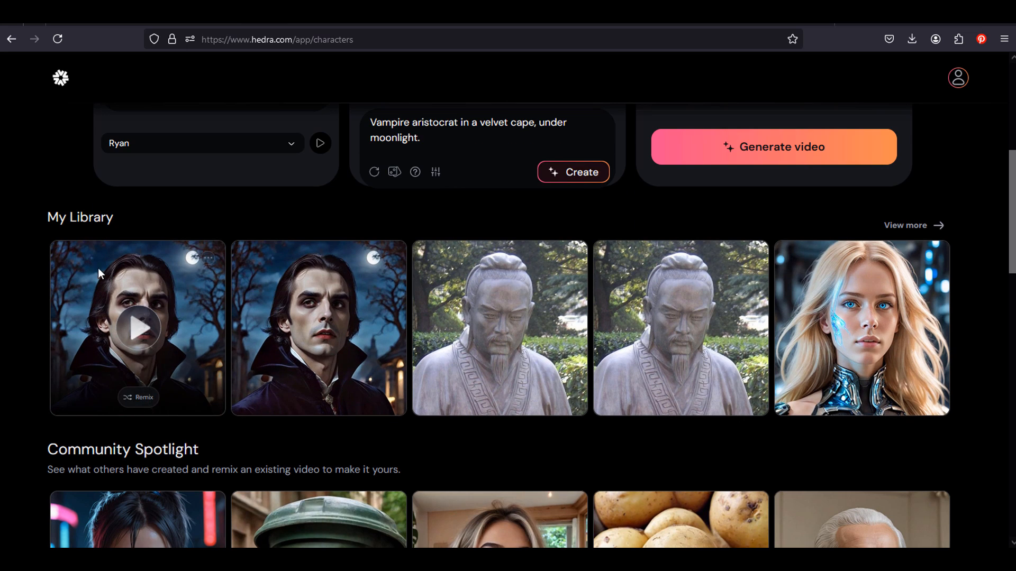
scroll(640, 350, up, 5)
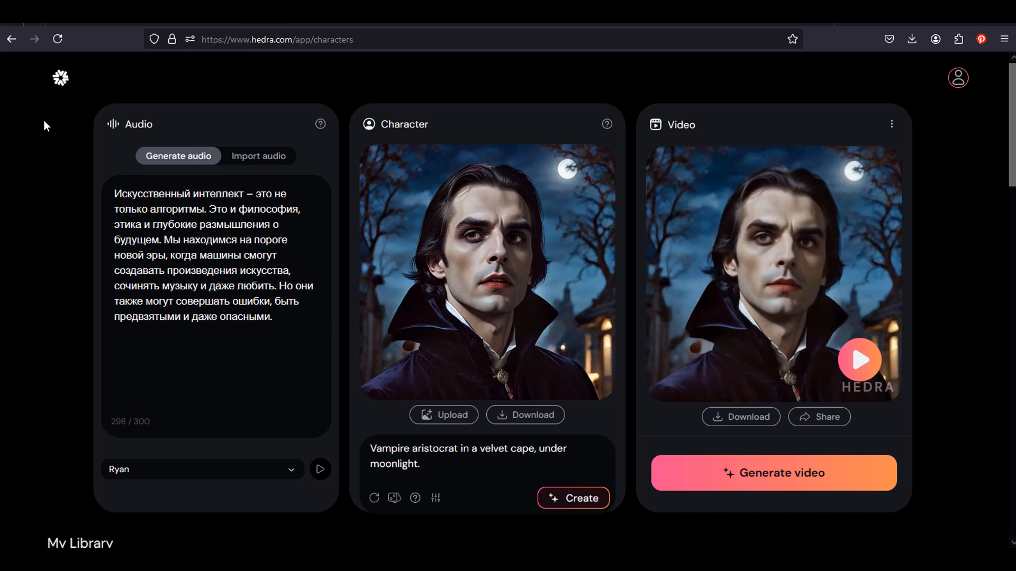
- Replace the character prompt with "Photo, Serious 40 years old woman with short dark hair. A high definition and detailed portrait."
drag(421, 464, 368, 447)
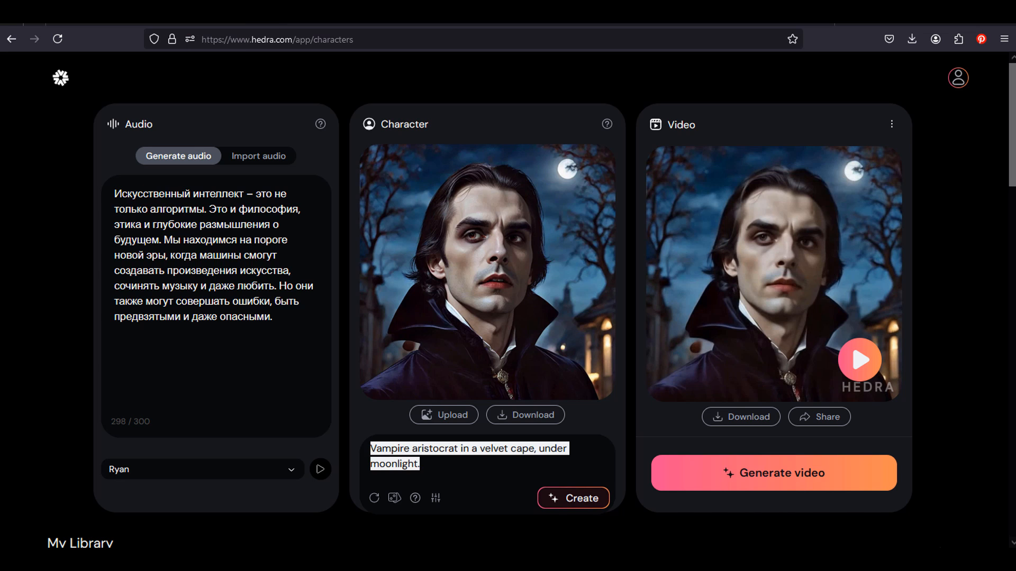
text(Photo, Serious 40 years old woman with short dark hair. A high definition and detailed portrait.)
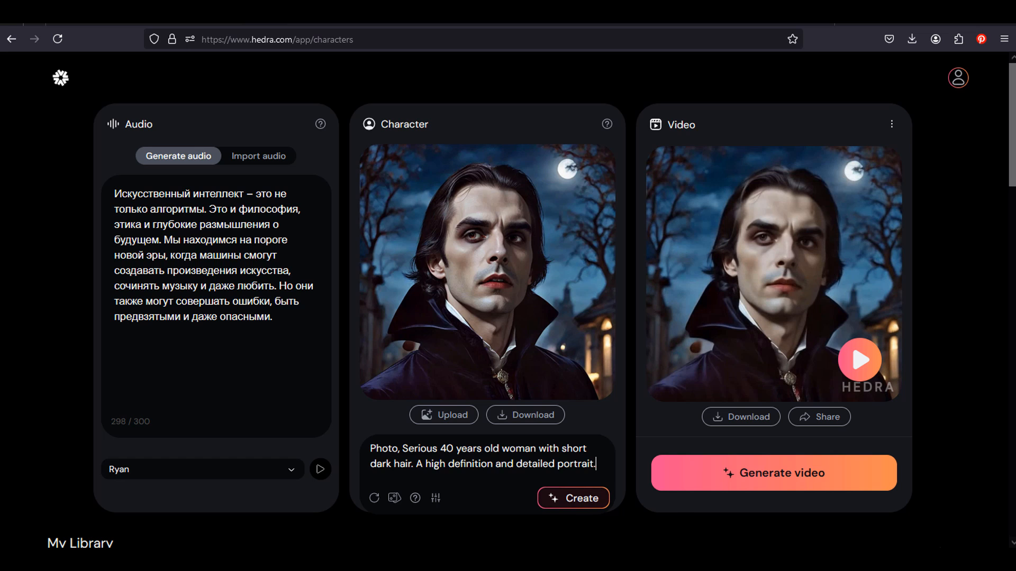
- Review the image generation settings for negative prompt, manual seed and automatic cropping, and close them
click(435, 499)
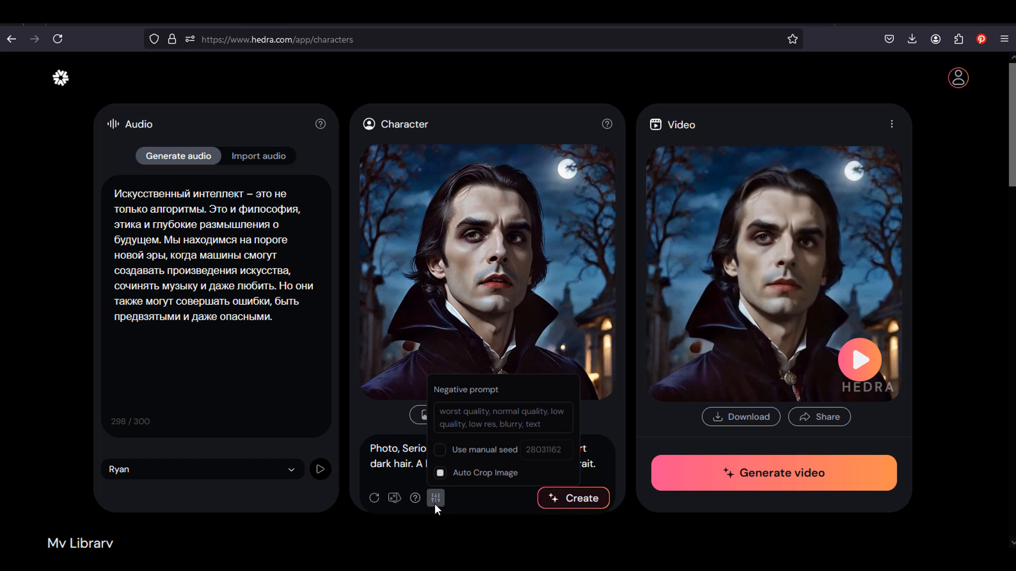
click(466, 419)
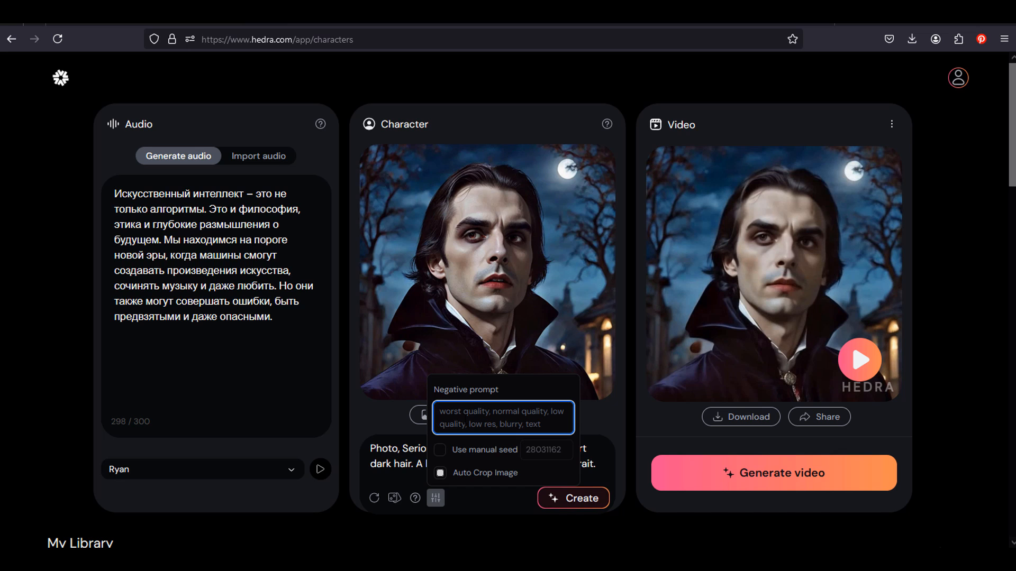
click(438, 499)
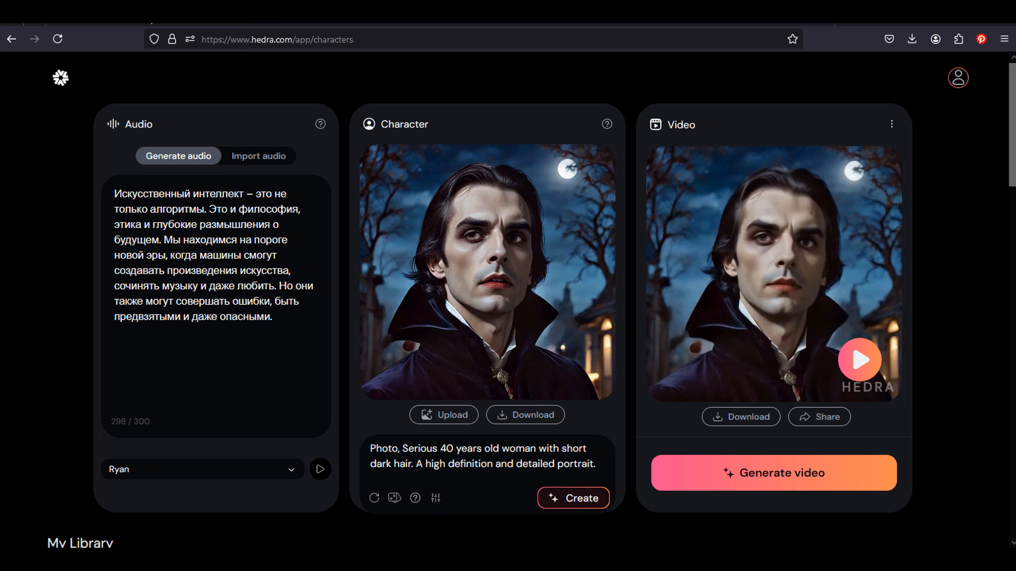
- Replace the speech text with the Russian passage beginning "Искусственный интеллект знает вас лучше, чем вы сами себя знаете" and ending "Как мы обеспечиваем безопасность и прозрачность?"
click(212, 254)
key(ctrl+a)
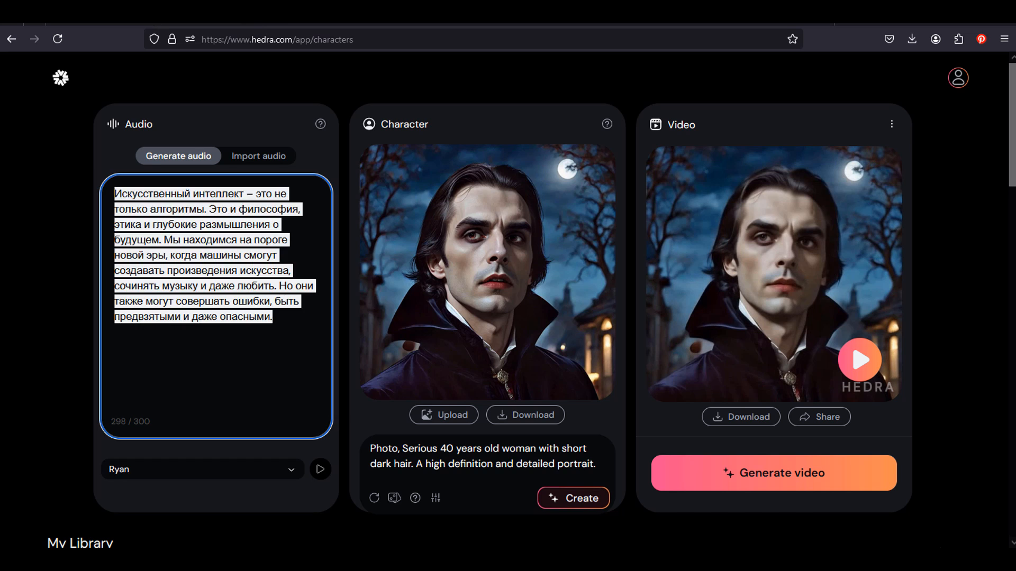
text(Искусственный интеллект знает вас лучше, чем вы сами себя знаете. Интеллектуальные машины проникают во все аспекты нашей жизни. Но они также вызывают вопросы: кто контролирует искусственный интеллект? Как мы обеспечиваем безопасность и прозрачность?)
- Choose the British female voice Lily for the speech
click(284, 475)
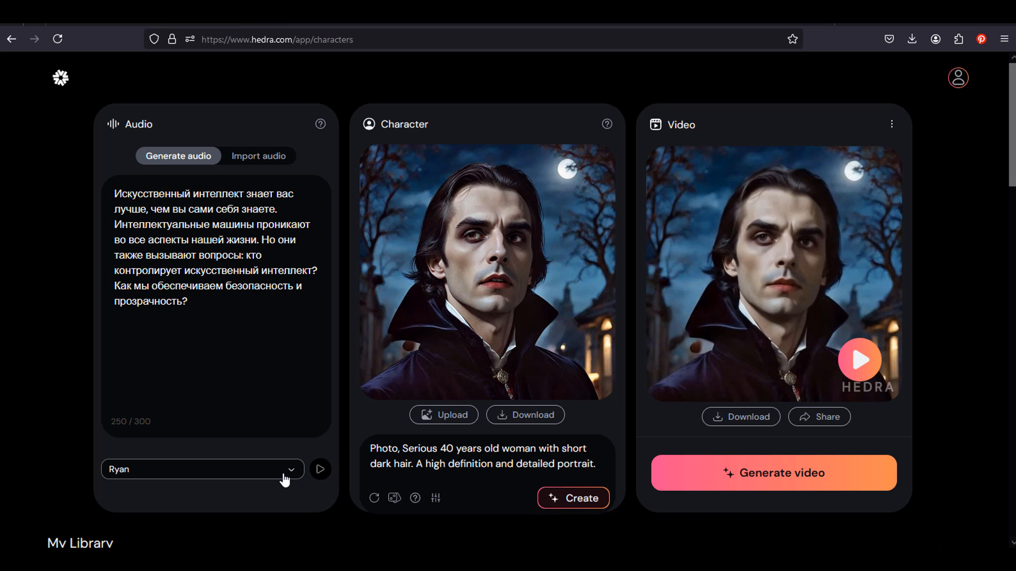
click(290, 474)
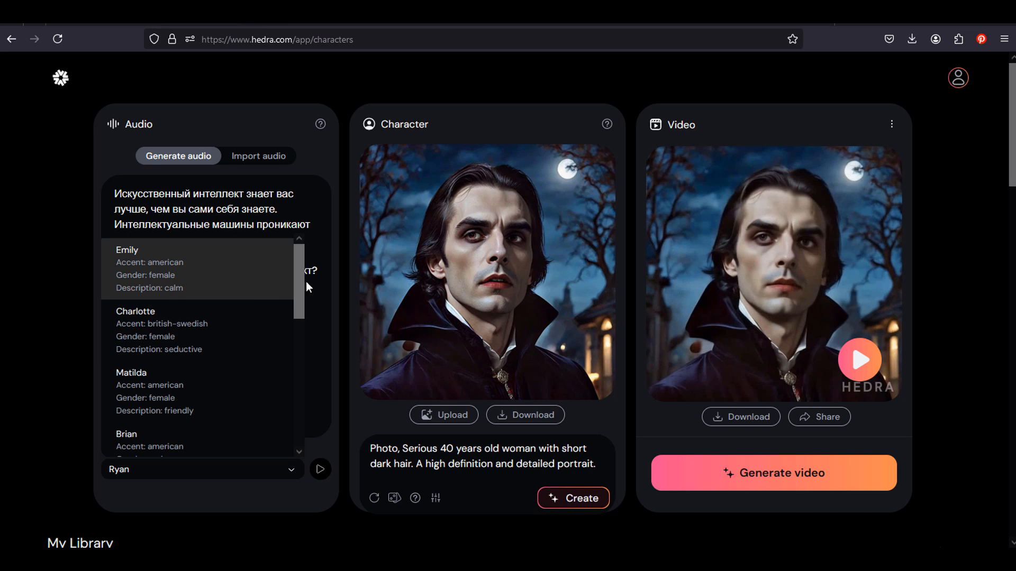
drag(296, 288, 288, 356)
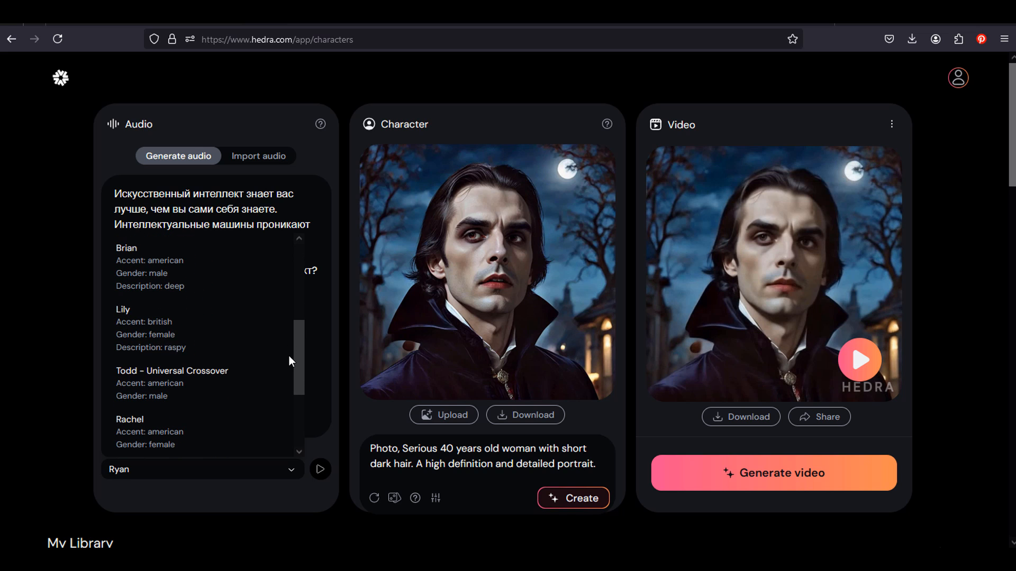
click(135, 337)
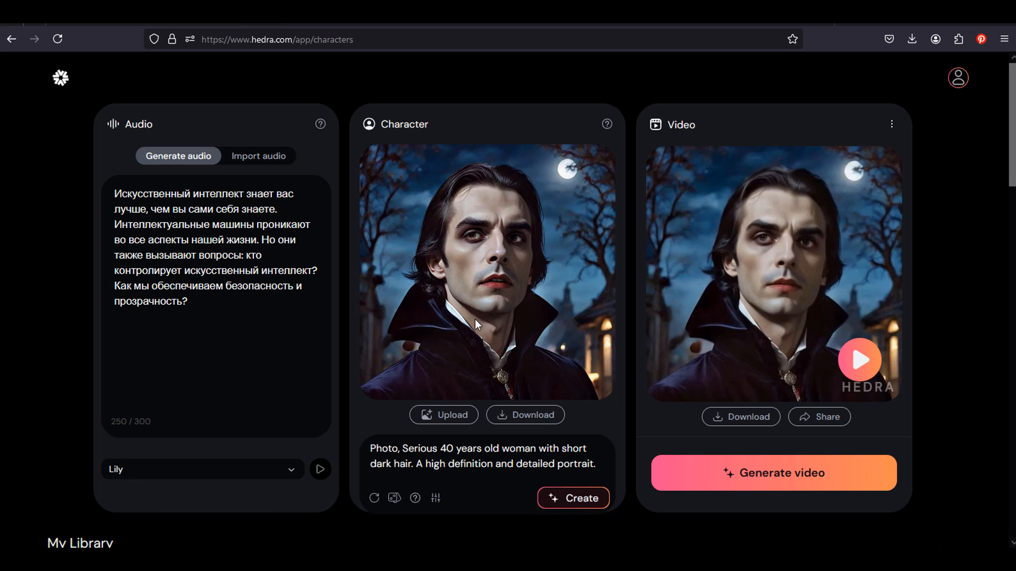
- Create the dark-haired woman's portrait from the prompt, then generate her talking video and play it
click(581, 504)
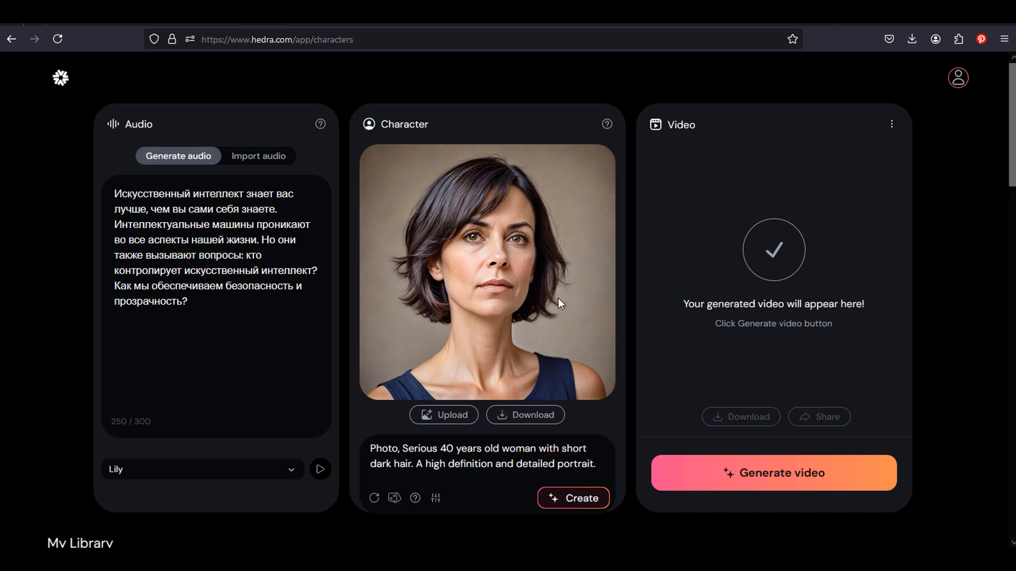
click(790, 480)
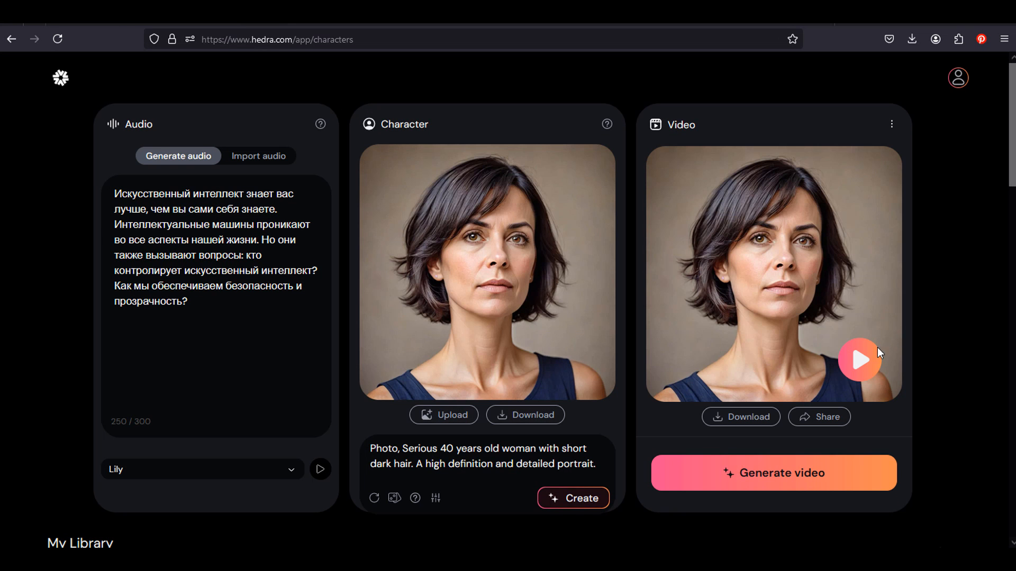
click(858, 357)
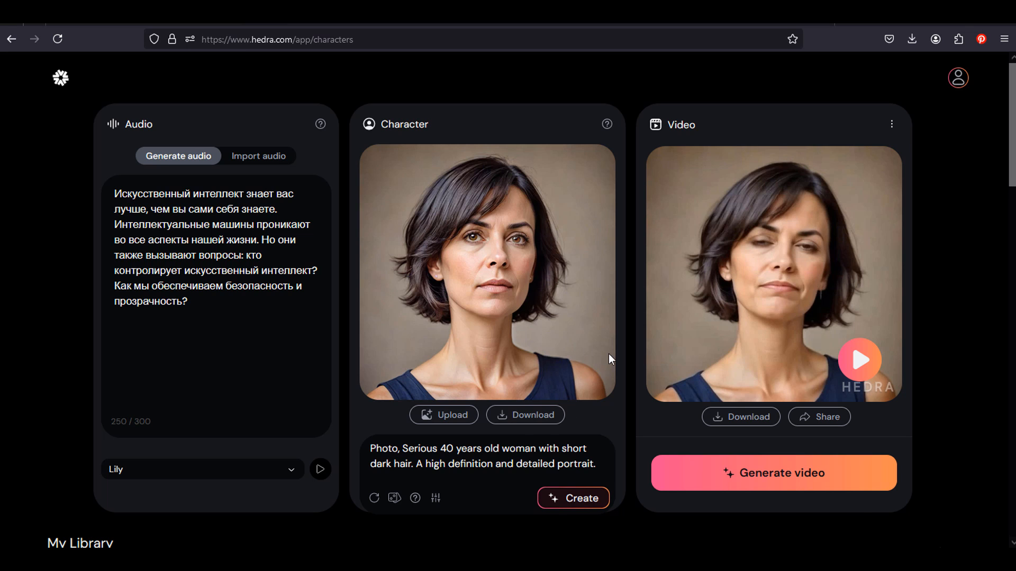
- Reload the page to clear the workspace and upload the curly-haired child image 3.jpg as the character
click(58, 39)
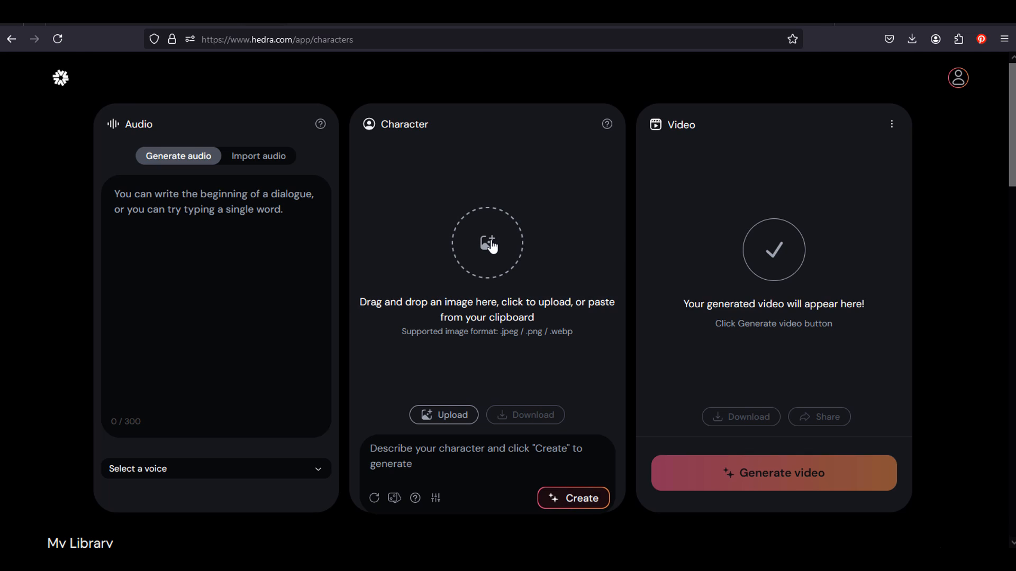
click(488, 243)
click(654, 251)
click(896, 499)
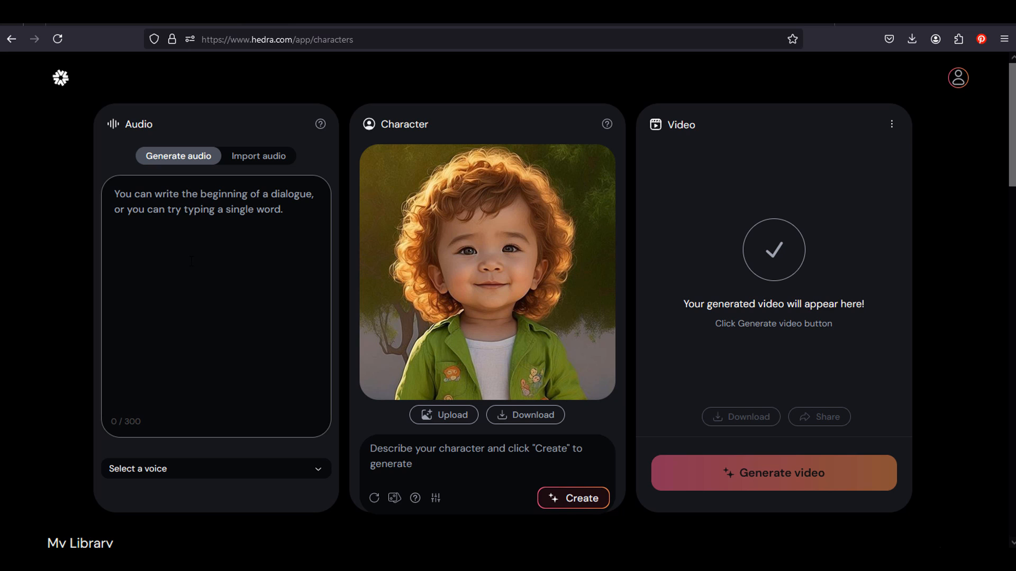
- Choose the voice Kawaii Aerisita and enter the Russian speech beginning "Искусственный интеллект – это не конечная цель, а лишь начало пути" and ending "но и добрые."
click(212, 469)
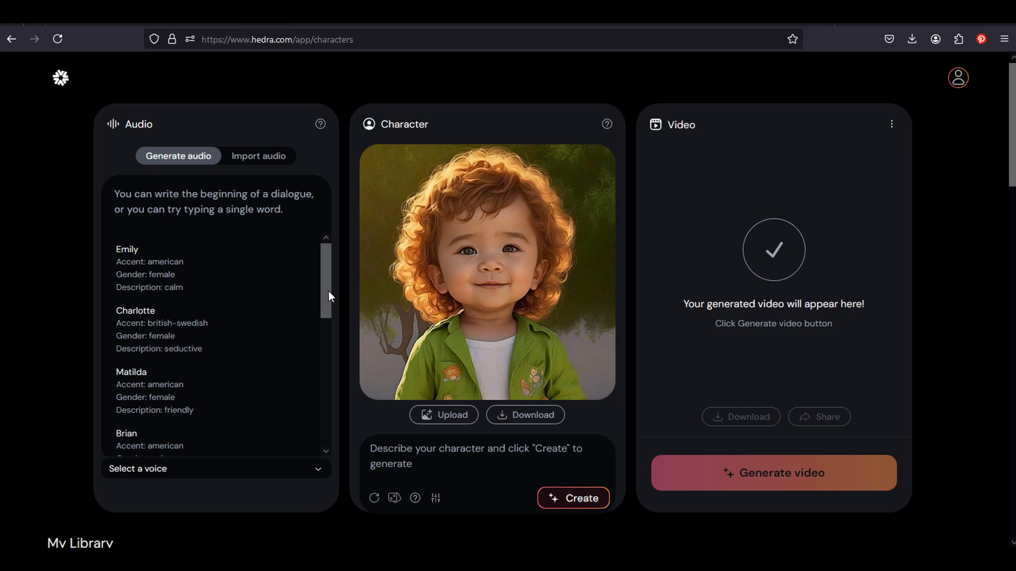
drag(328, 290, 315, 470)
click(165, 435)
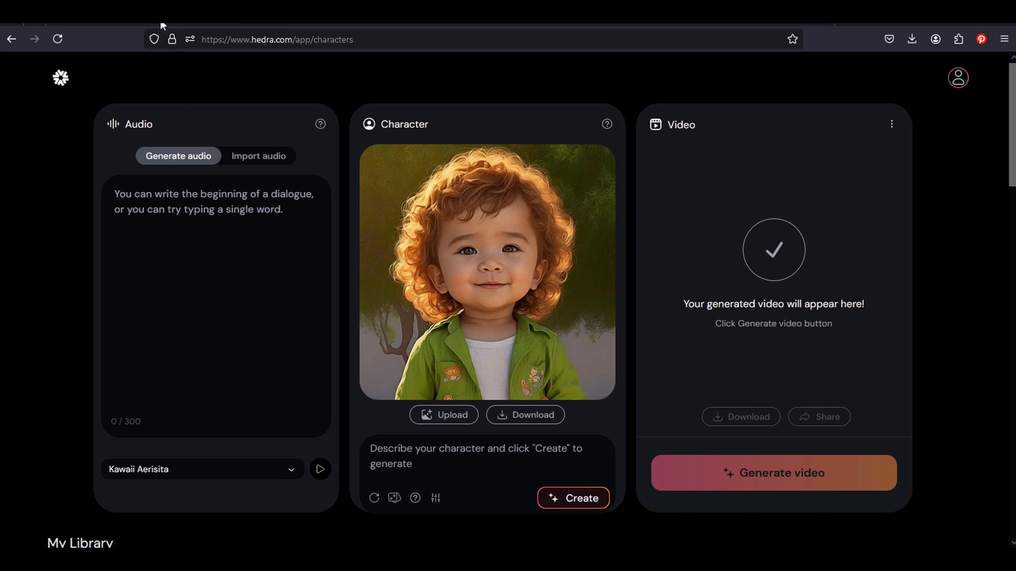
click(164, 296)
text(Искусственный интеллект – это не конечная цель, а лишь начало пути. Мы должны обучать его эмпатии, справедливости и ответственности. Мы должны создавать не только умные машины, но и добрые.)
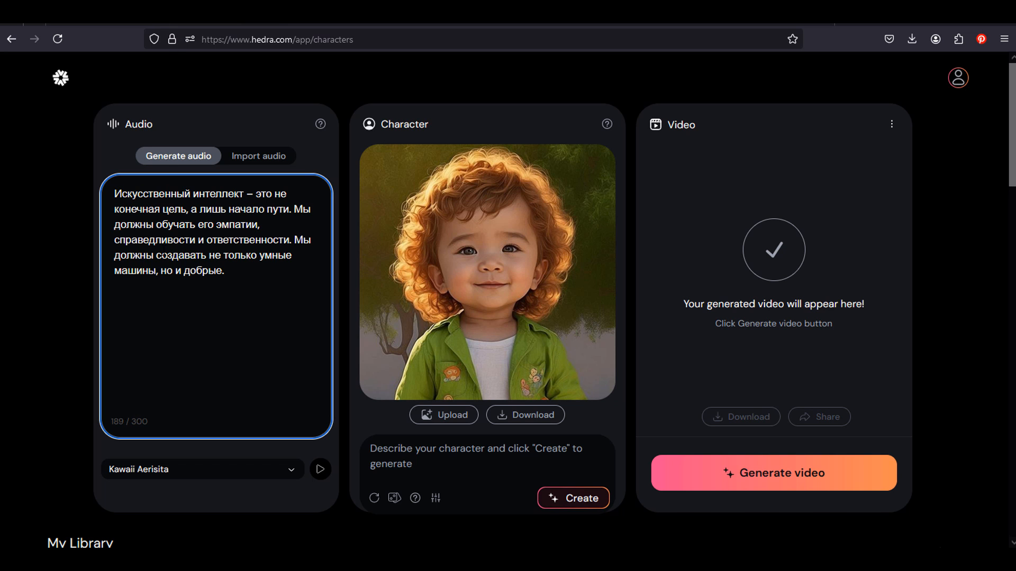
- Generate the talking video of the curly-haired child and play the result
click(794, 482)
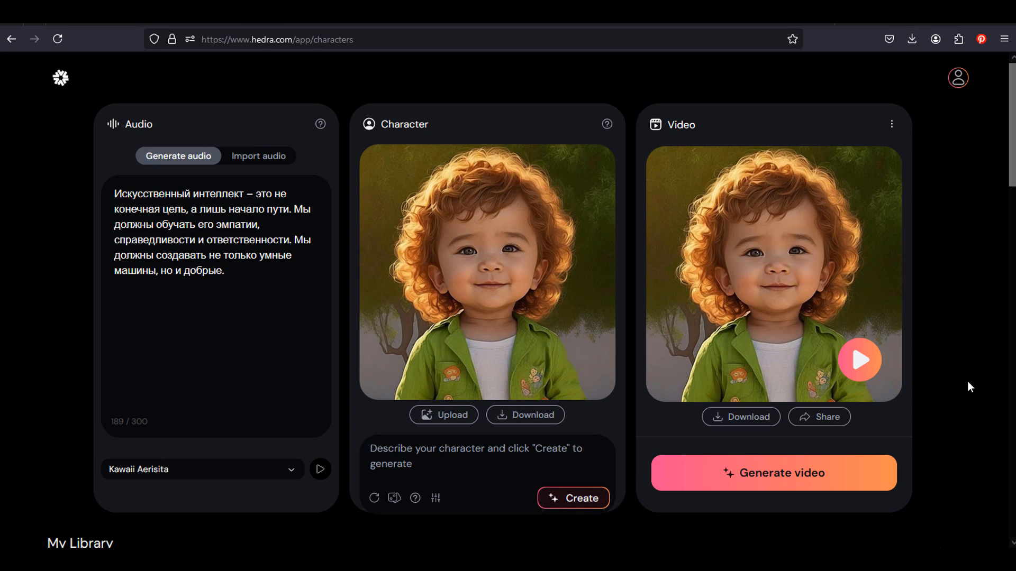
click(871, 349)
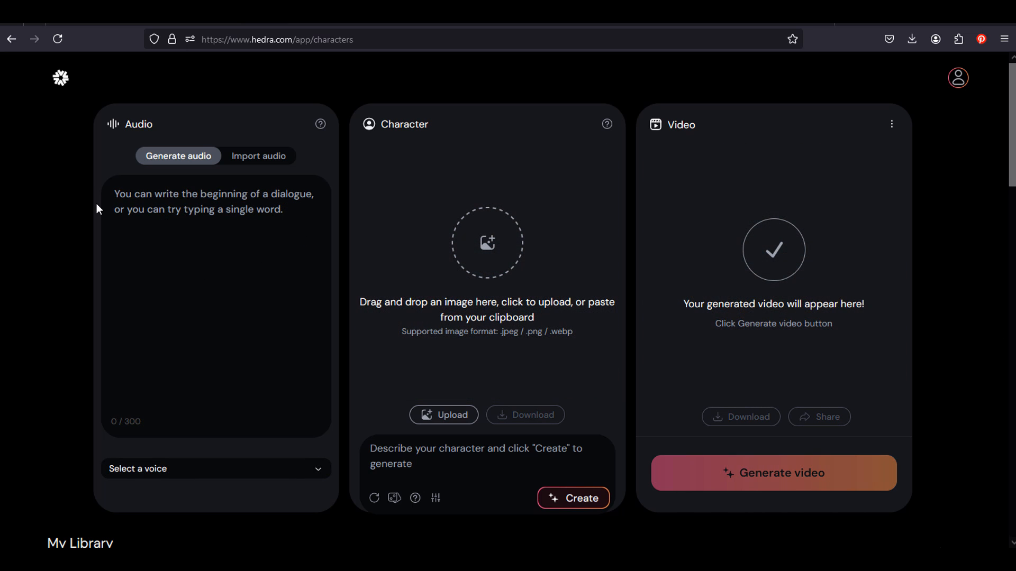
- Switch to imported audio and upload the file 24-30-sek.mp3 from the 24 30 sek folder
click(242, 162)
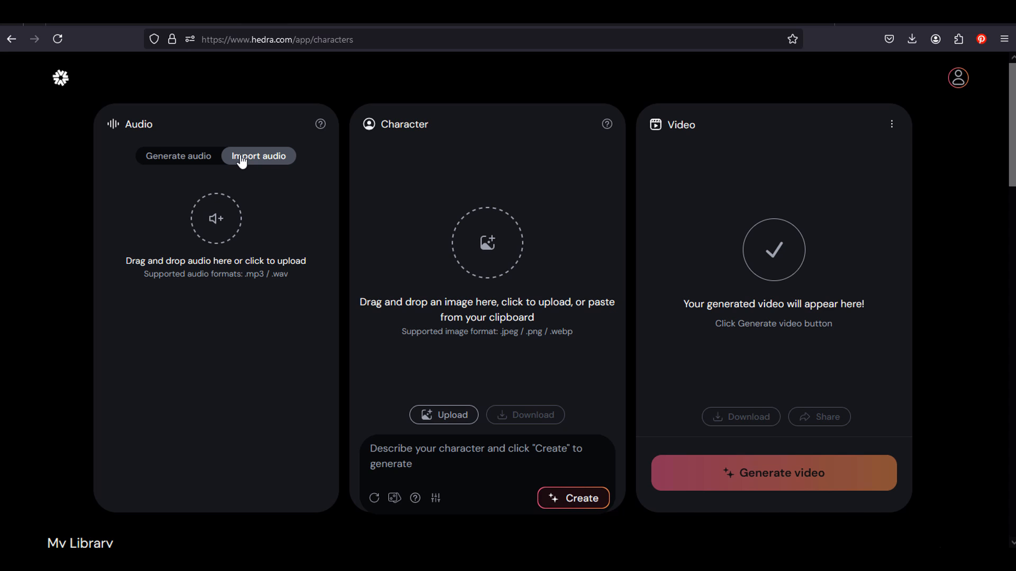
click(217, 230)
click(649, 168)
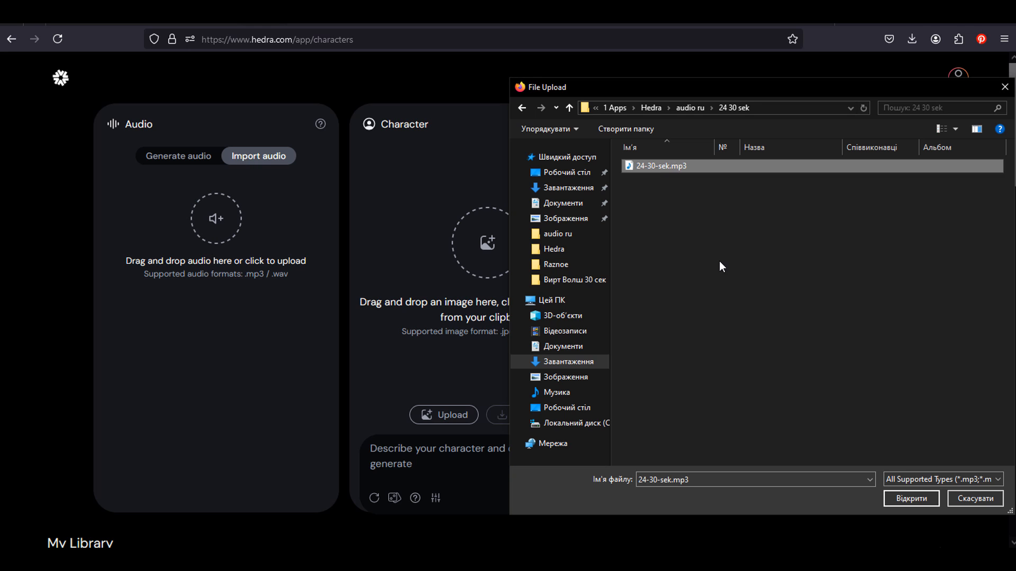
click(911, 498)
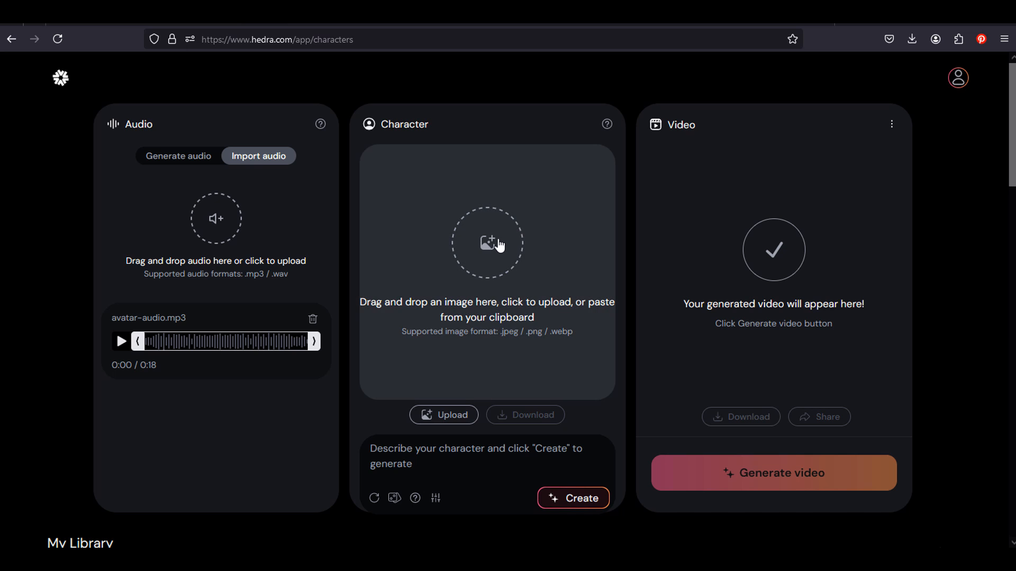
- Upload the blonde cyborg woman image 4.webp from the Hedra folder as the character
click(494, 244)
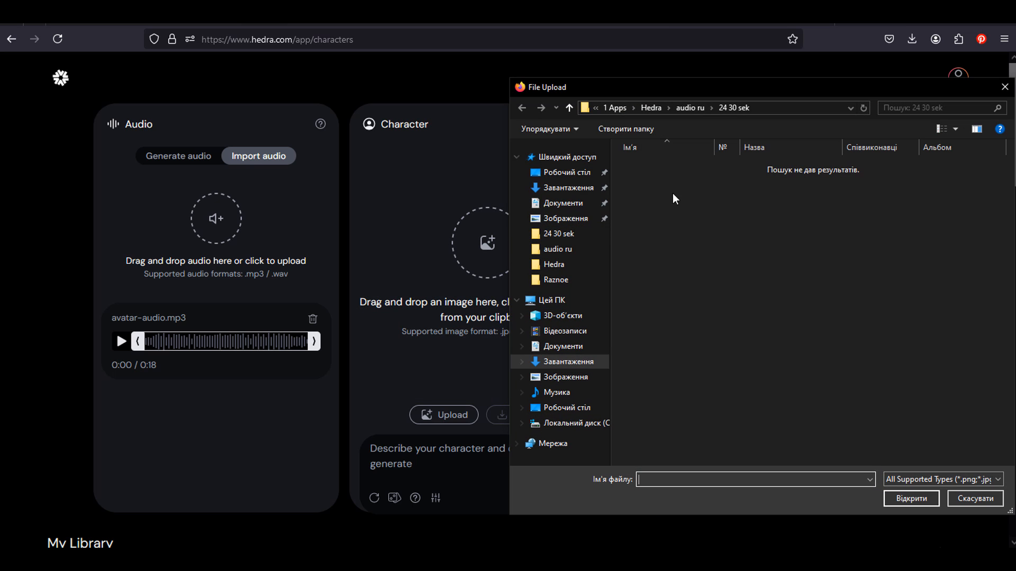
click(651, 108)
click(730, 254)
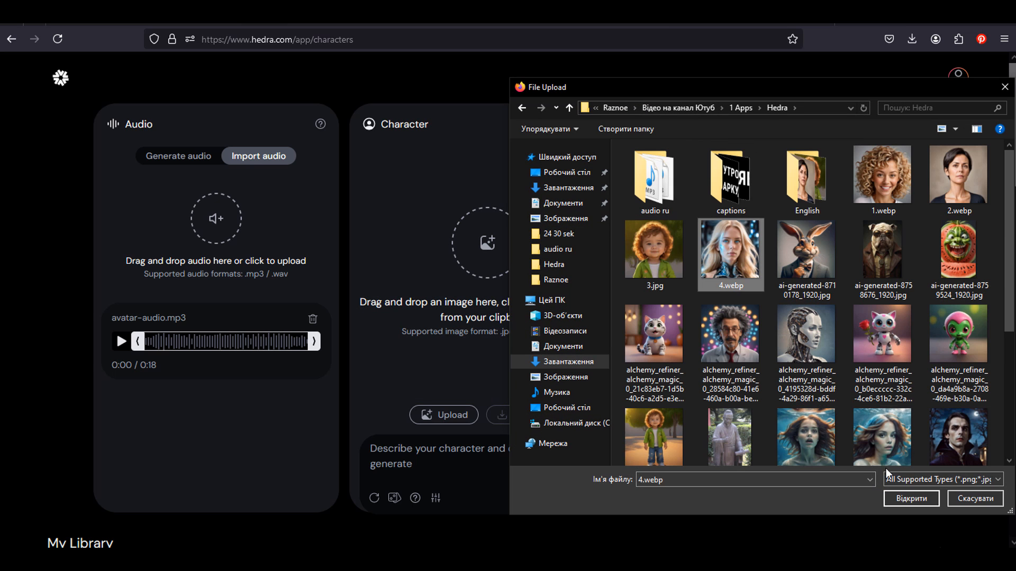
click(909, 498)
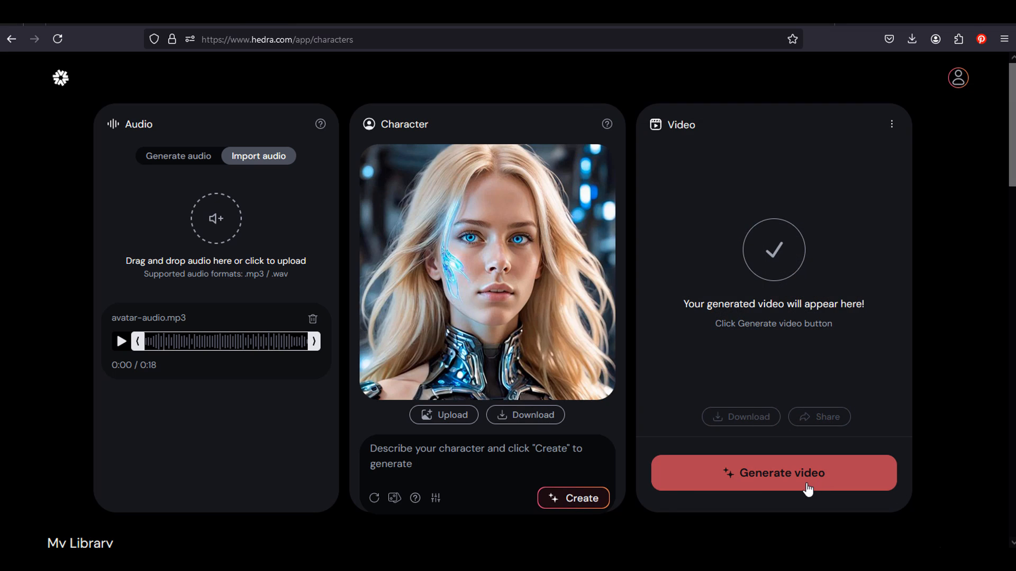
- Generate the talking video of the blonde cyborg woman with the imported audio and play it
click(807, 485)
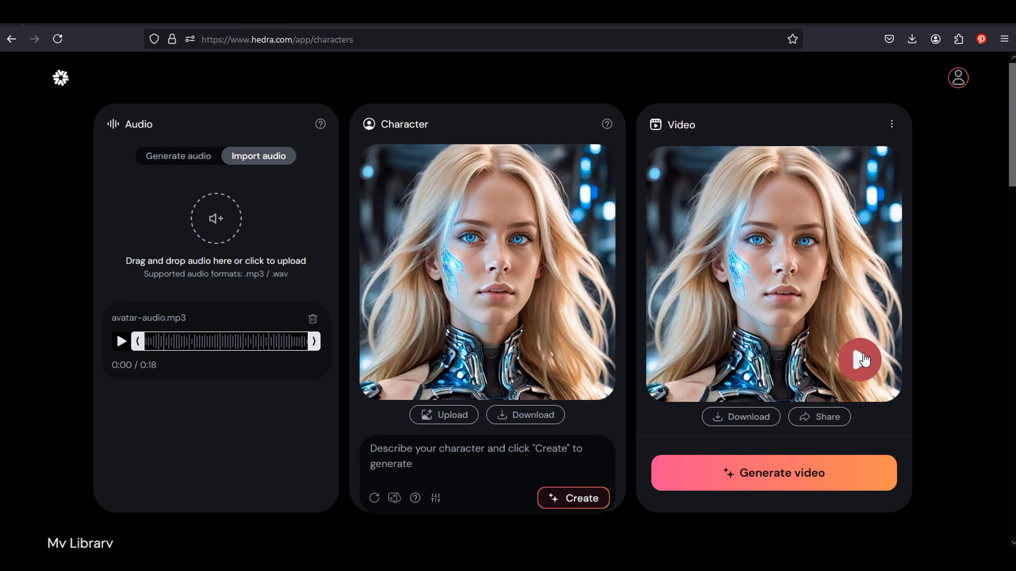
click(861, 363)
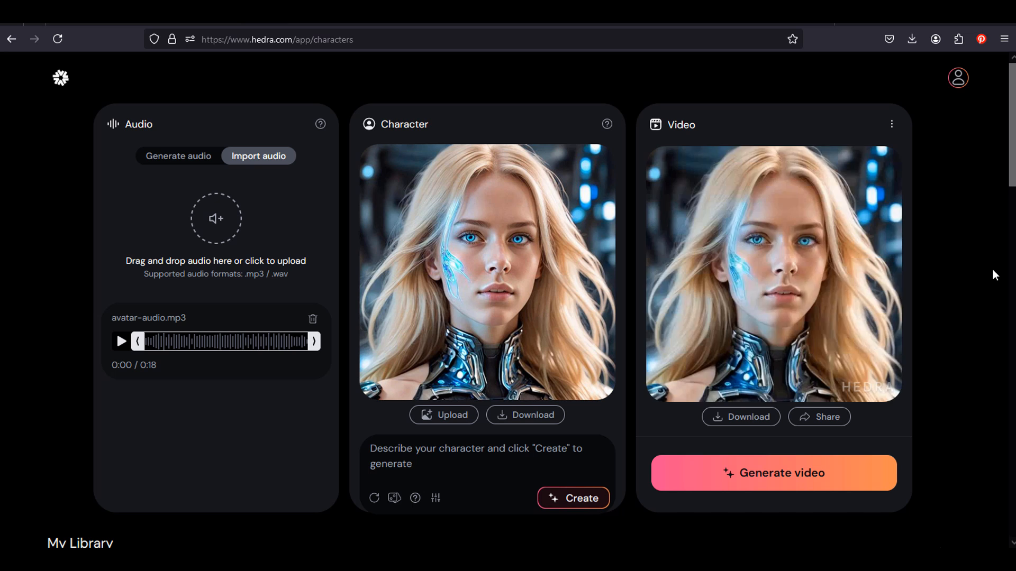